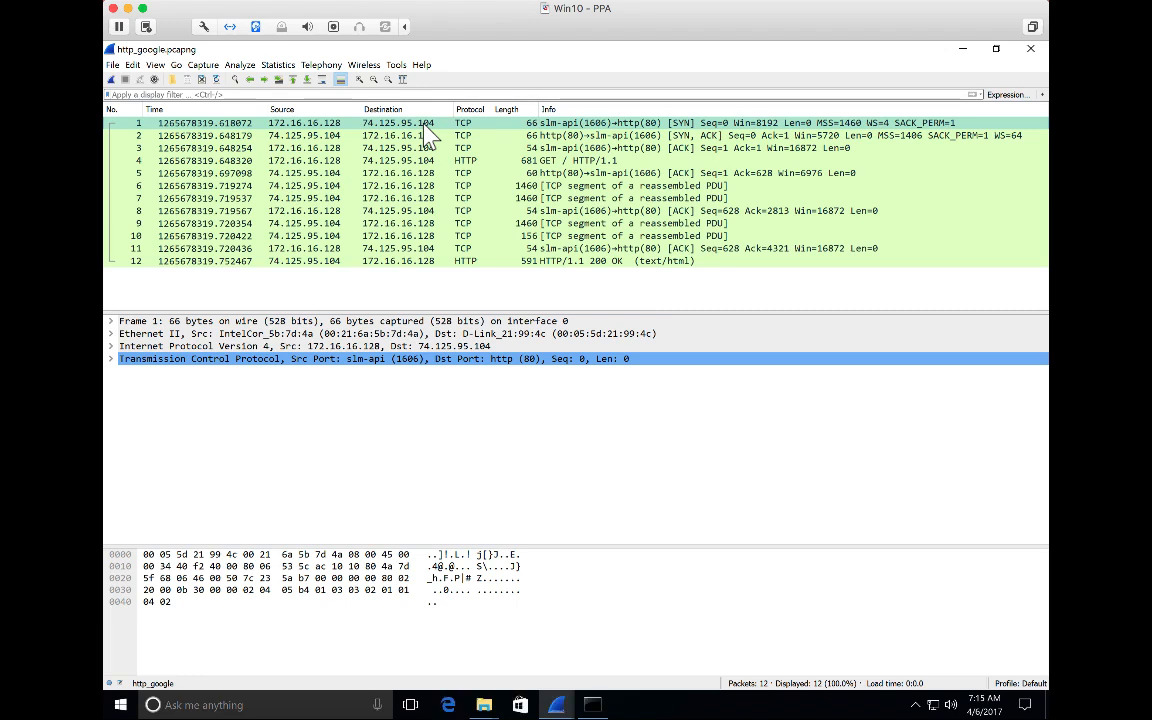
# Step: Step through the TCP handshake in packets 1 to 3, from SYN to the final ACK
pyautogui.click(474, 122)
pyautogui.press('Down')
pyautogui.press('Down')
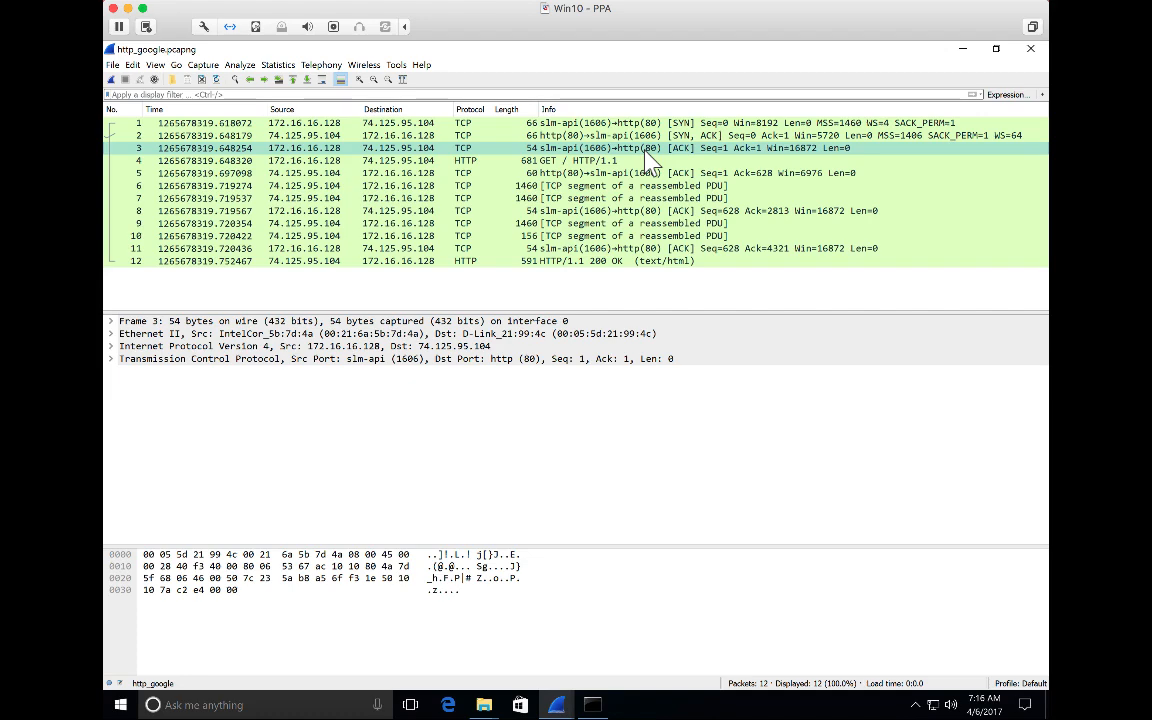
# Step: Inspect the HTTP GET request in packet 4, examining its request line, Host, User-Agent and remaining header lines
pyautogui.press('Down')
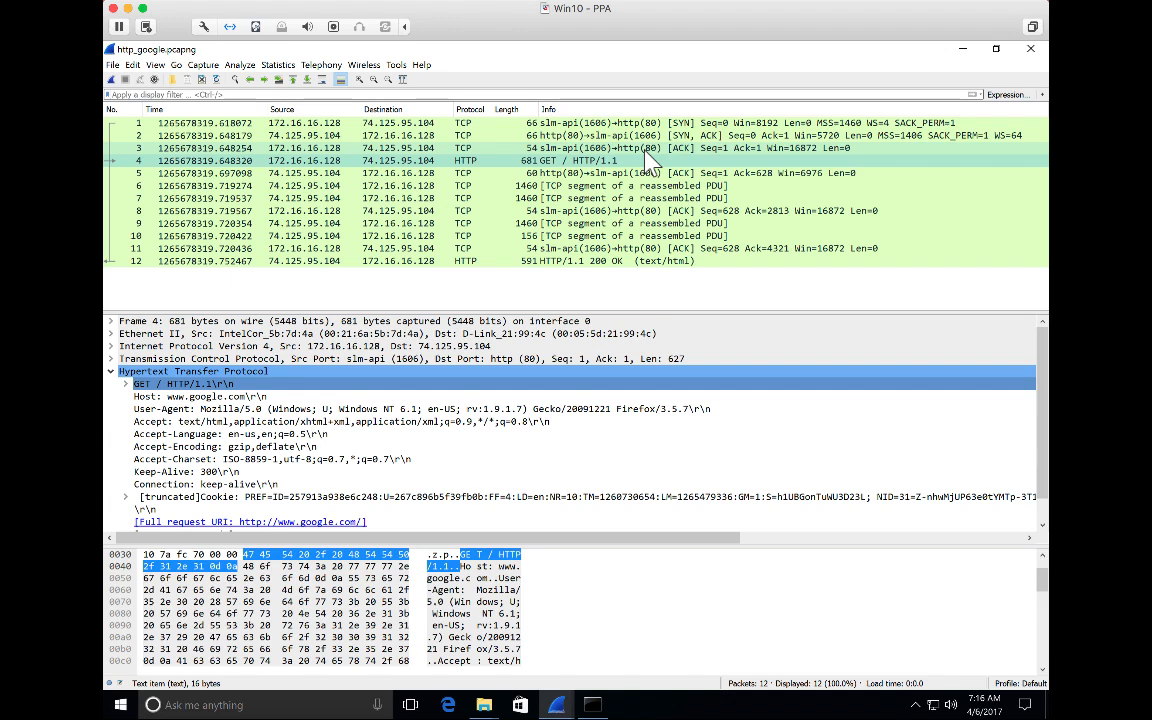
pyautogui.click(195, 384)
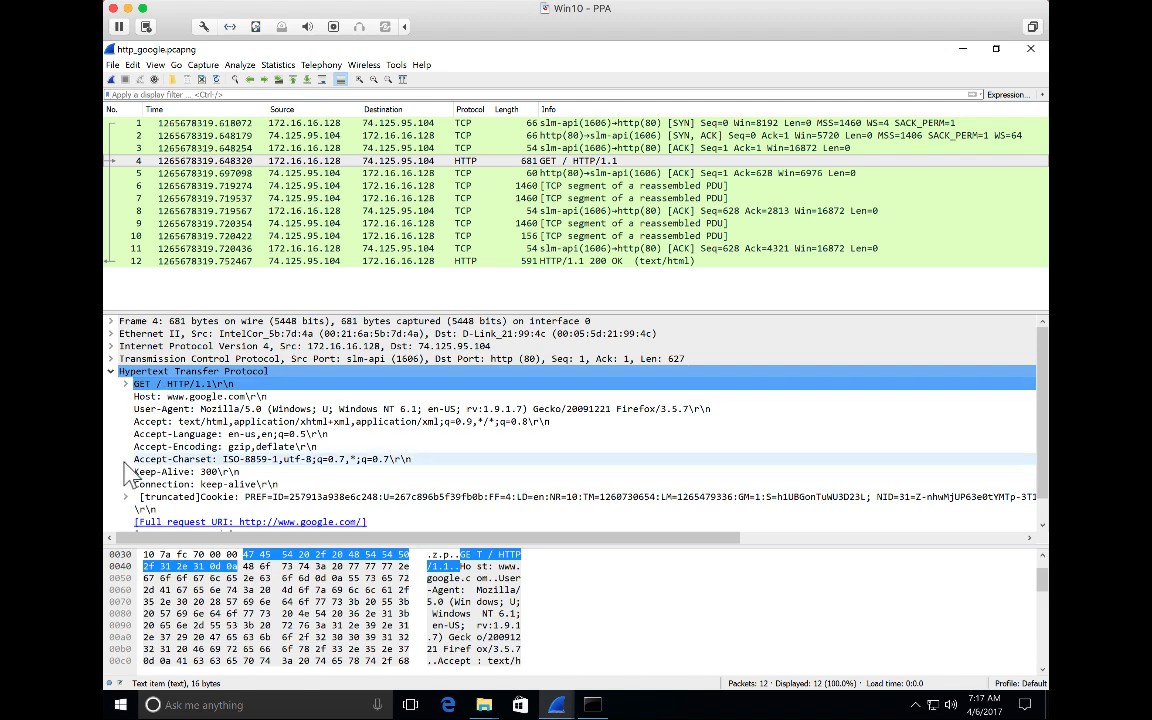
pyautogui.click(192, 396)
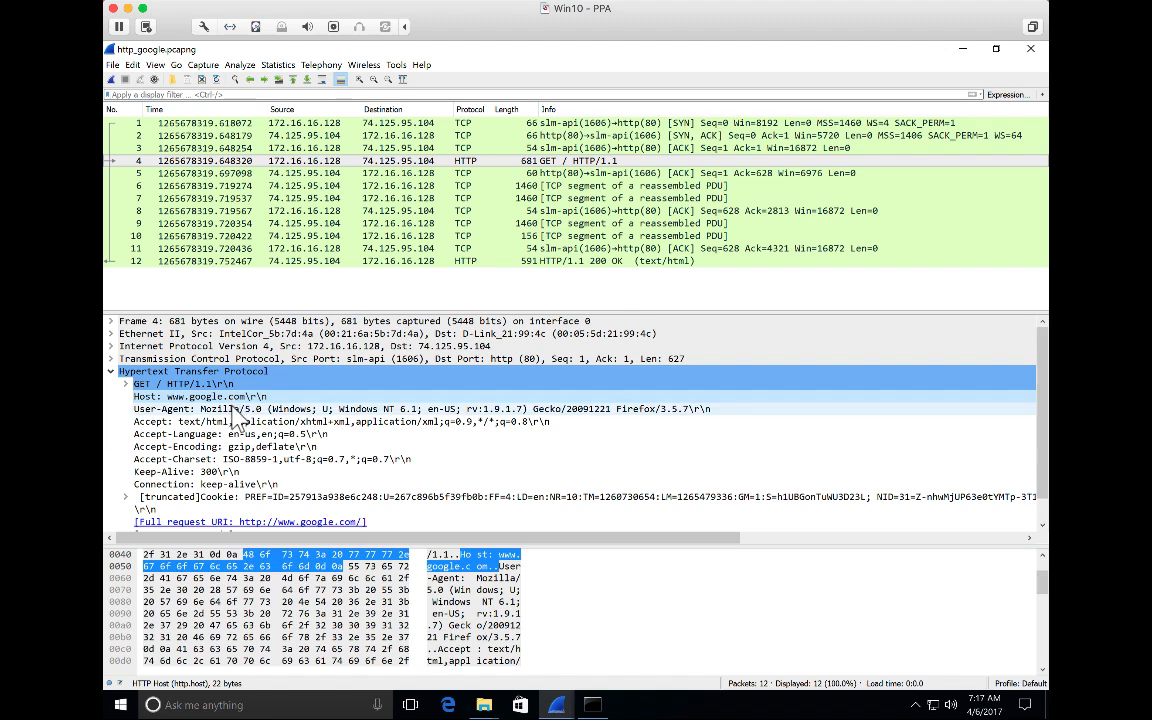
pyautogui.click(232, 409)
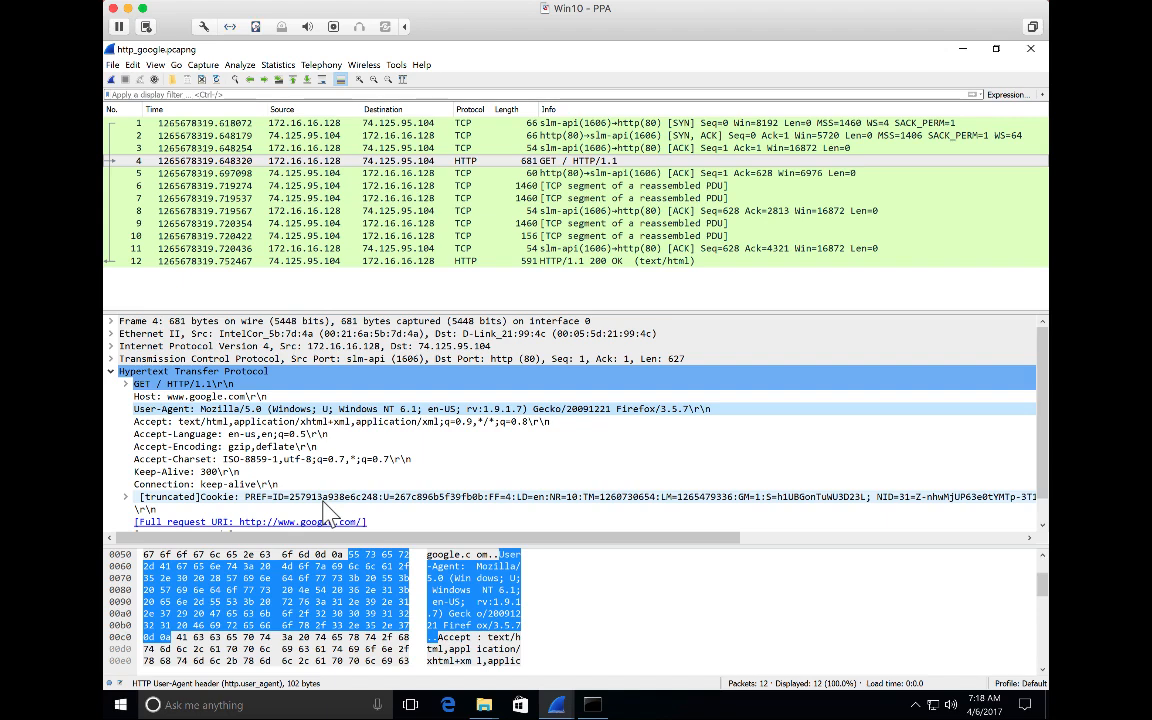
pyautogui.scroll(-1, 330, 514)
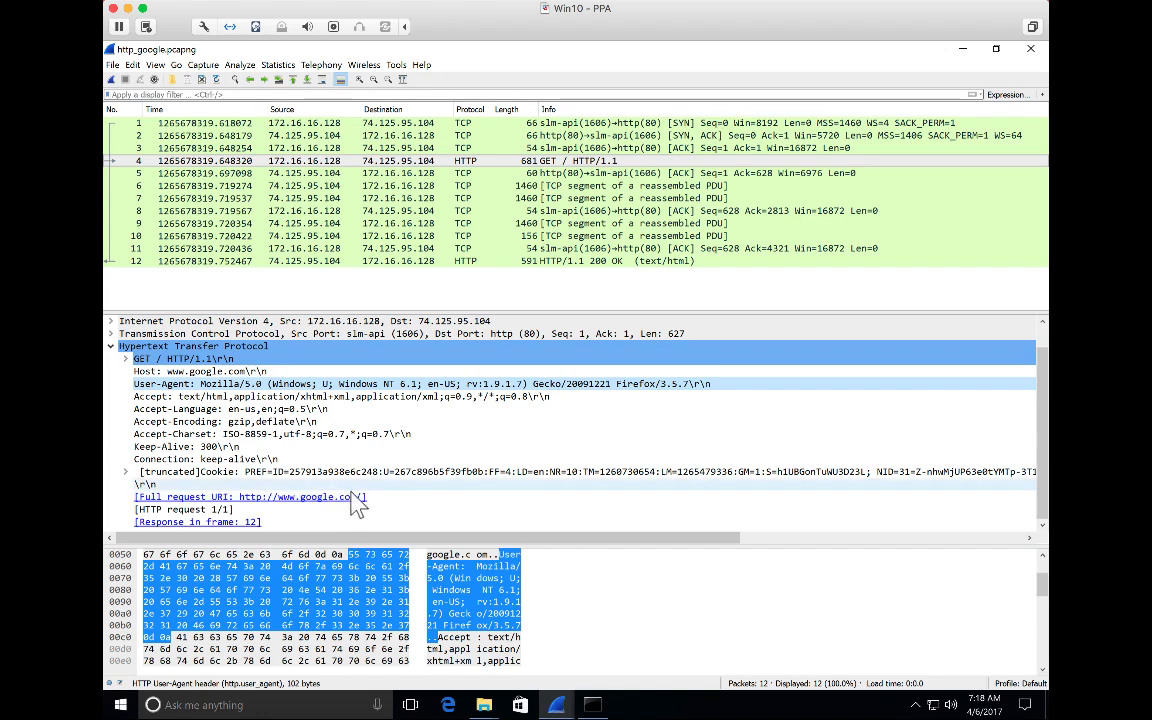
pyautogui.click(222, 484)
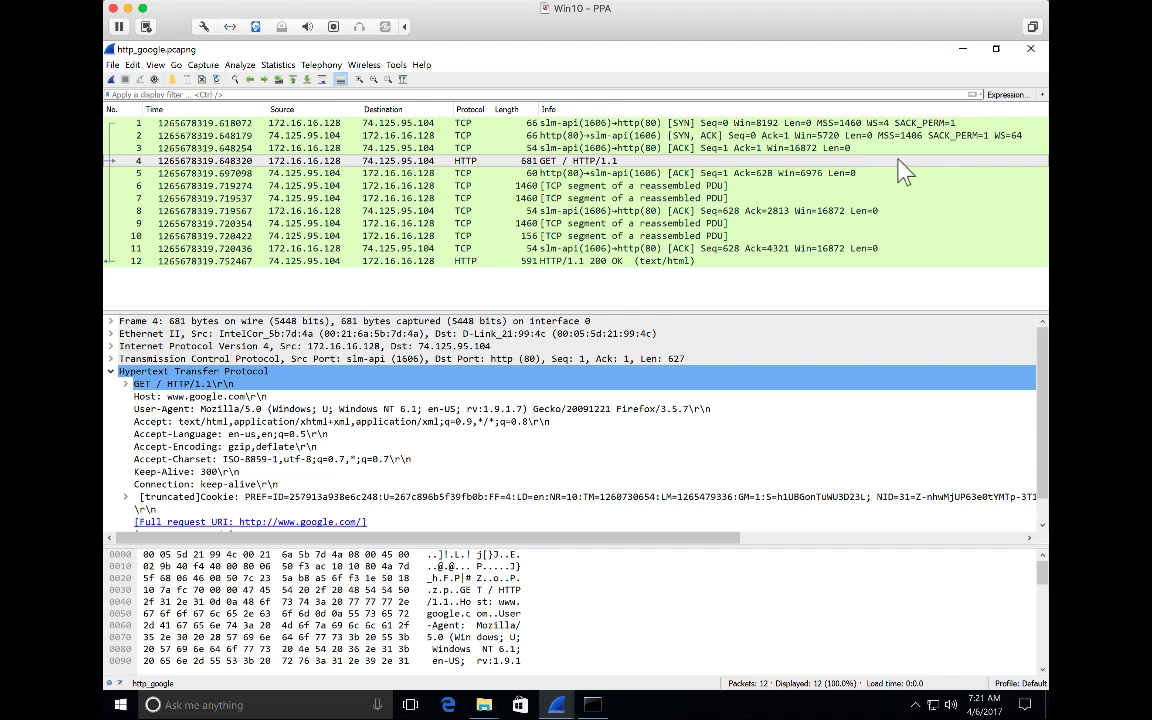
# Step: Compare the GET request in packet 4 with the server's ACK in packet 5 and the first data segment in packet 6
pyautogui.click(570, 173)
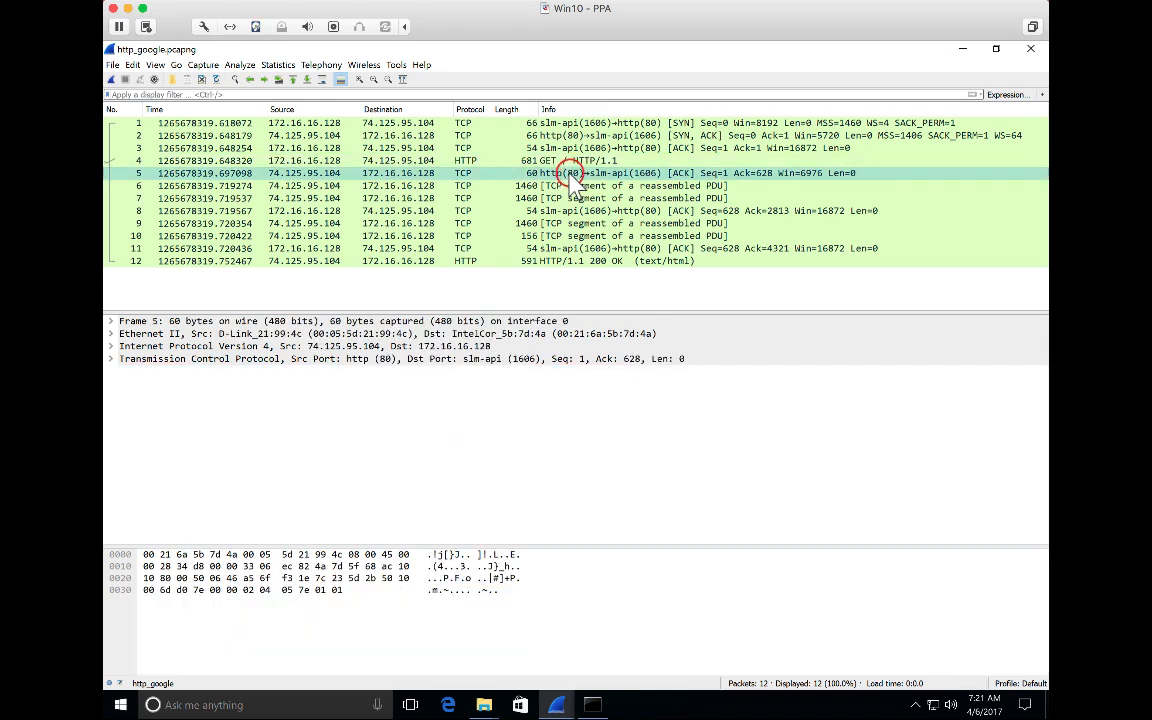
pyautogui.click(566, 160)
pyautogui.click(568, 173)
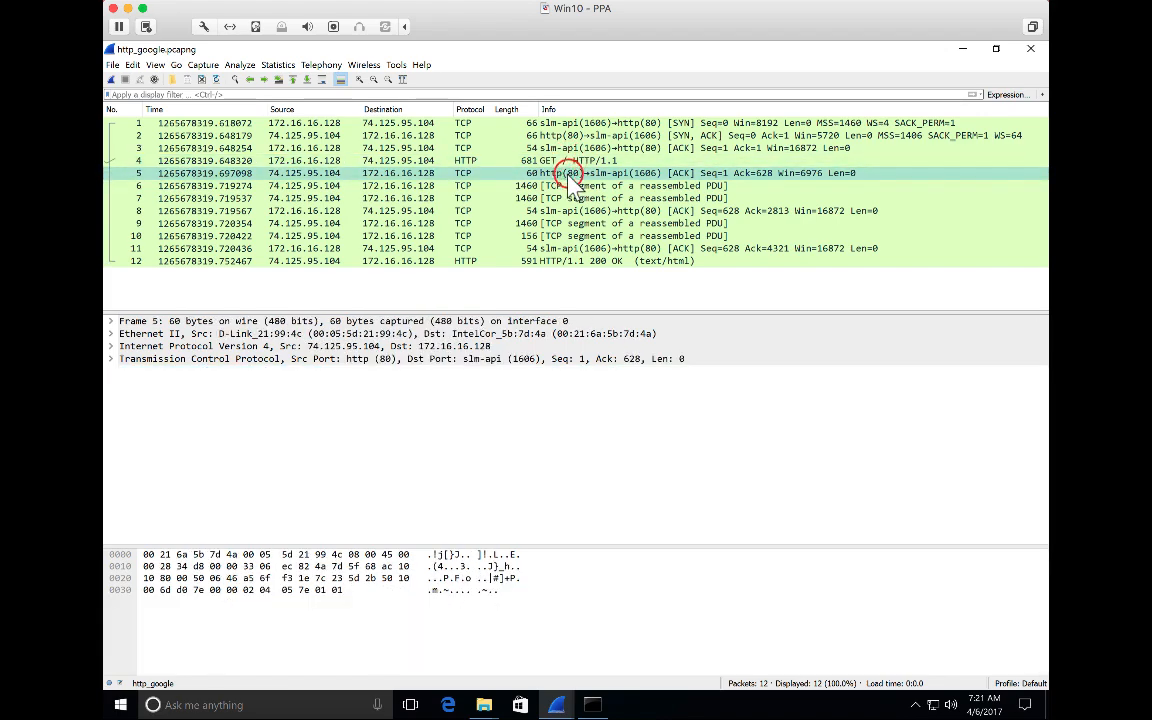
pyautogui.click(566, 186)
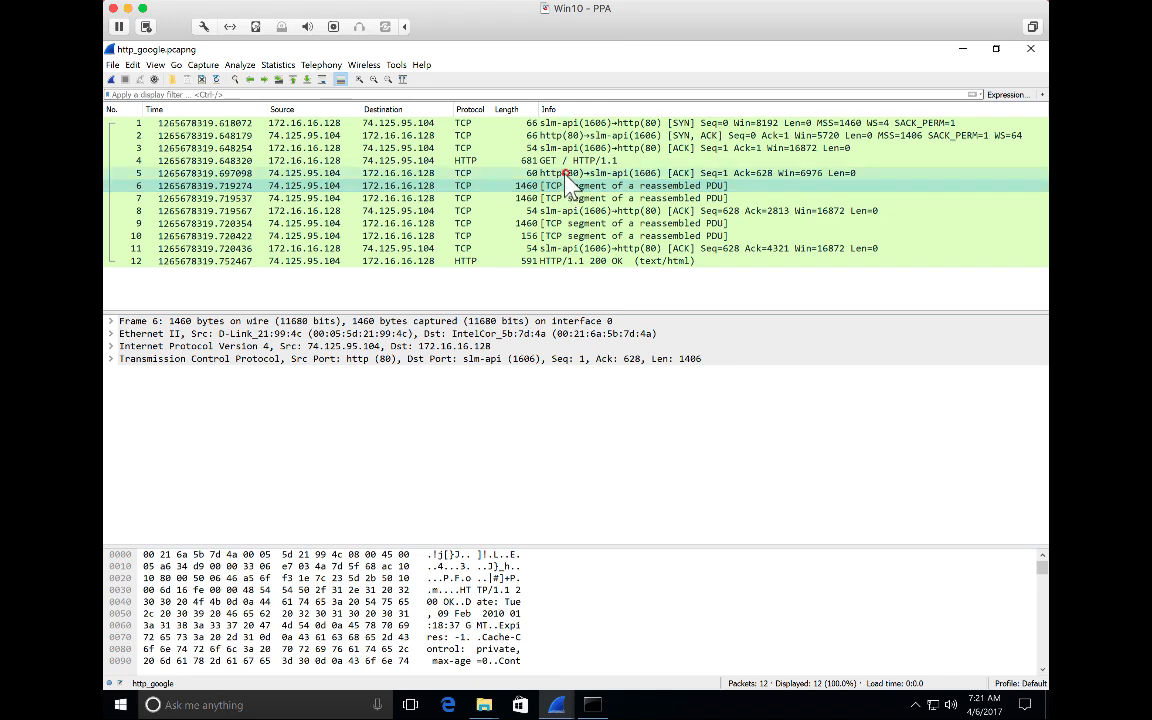
pyautogui.click(566, 173)
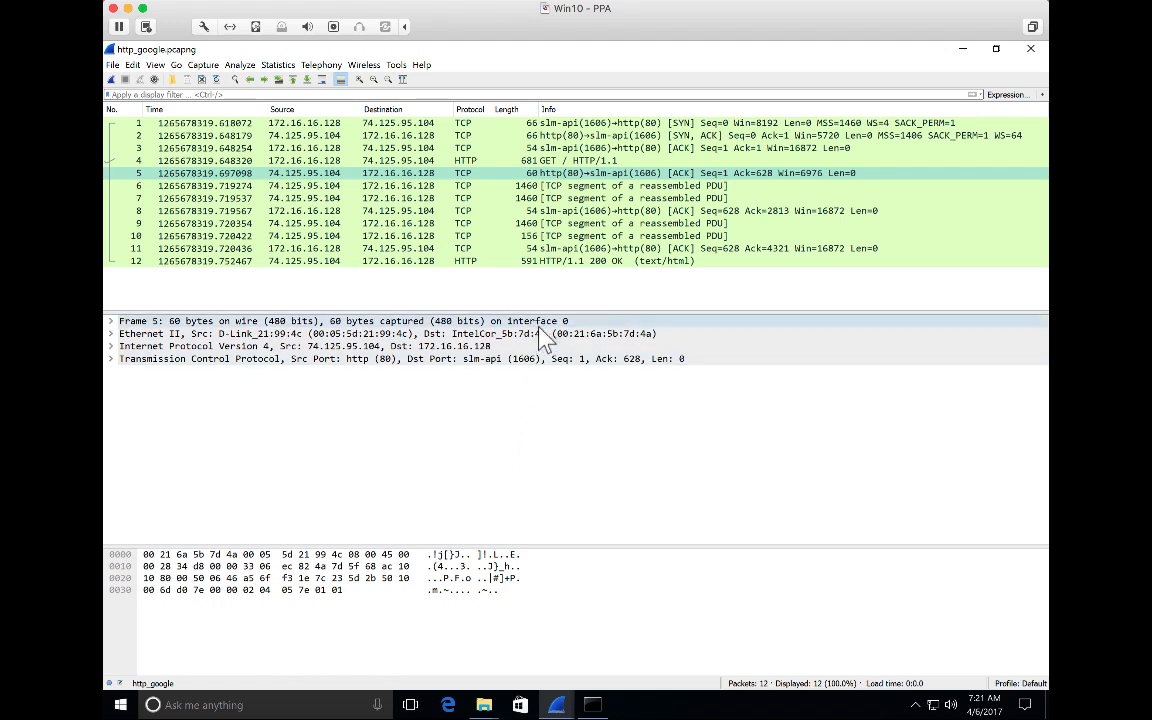
# Step: Step through the data segments and acknowledgements in packets 6 to 11 twice, ending on the HTTP response in packet 12
pyautogui.click(565, 186)
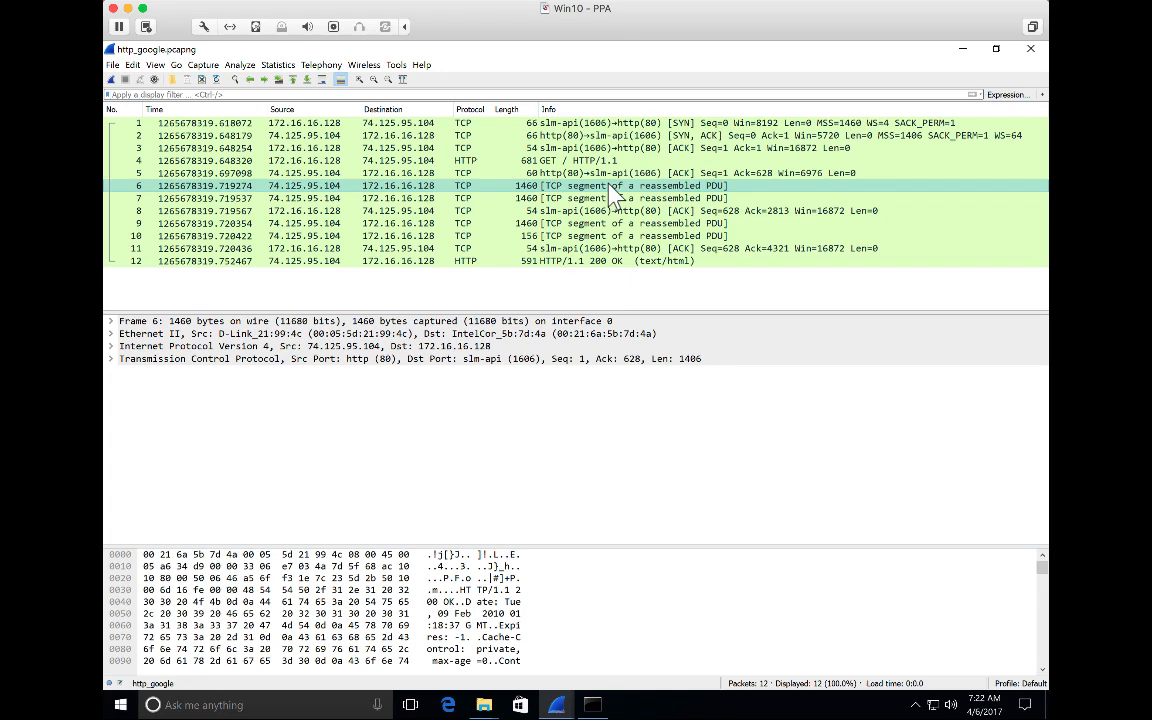
pyautogui.press('Down')
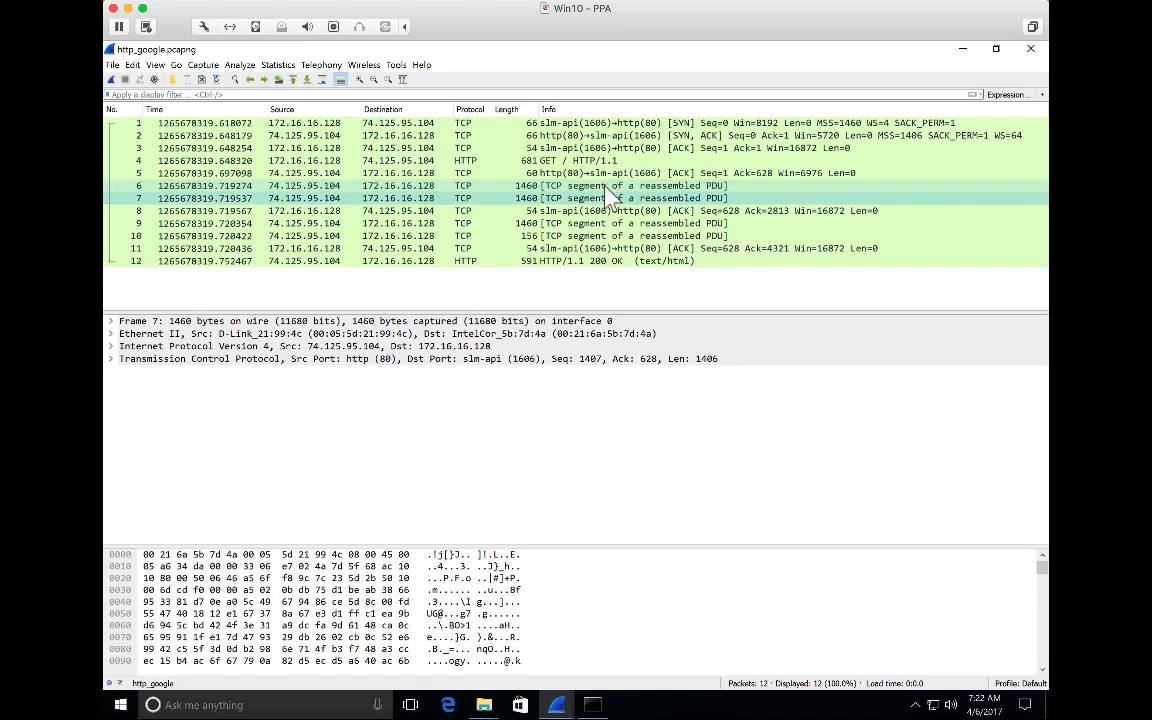
pyautogui.press('Down')
pyautogui.press('Down')
pyautogui.press('Down')
pyautogui.press('Down')
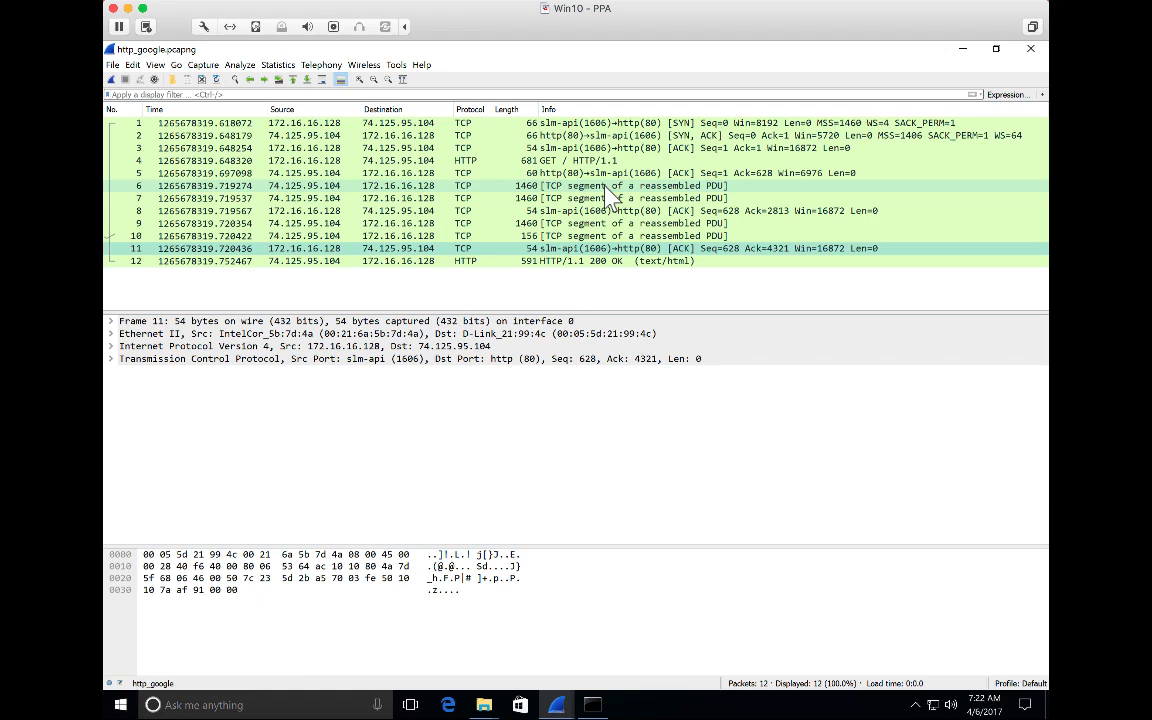
pyautogui.click(606, 185)
pyautogui.press('Down')
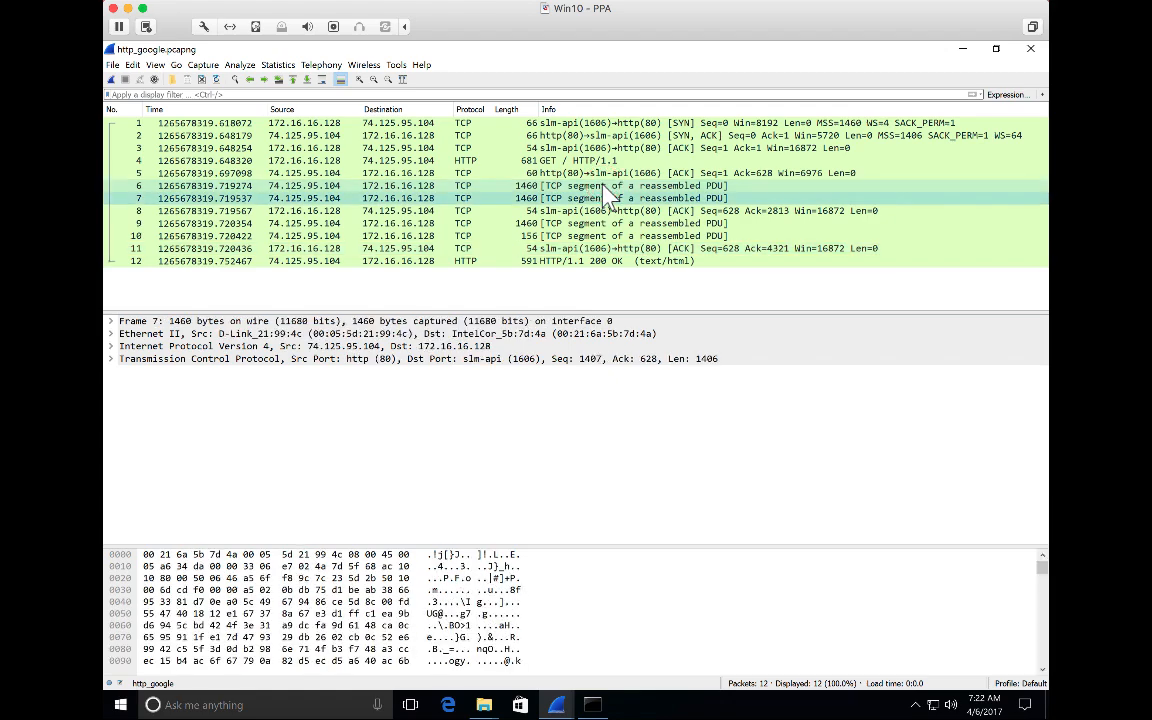
pyautogui.press('Down')
pyautogui.press('Down')
pyautogui.press('Down')
pyautogui.press('Down')
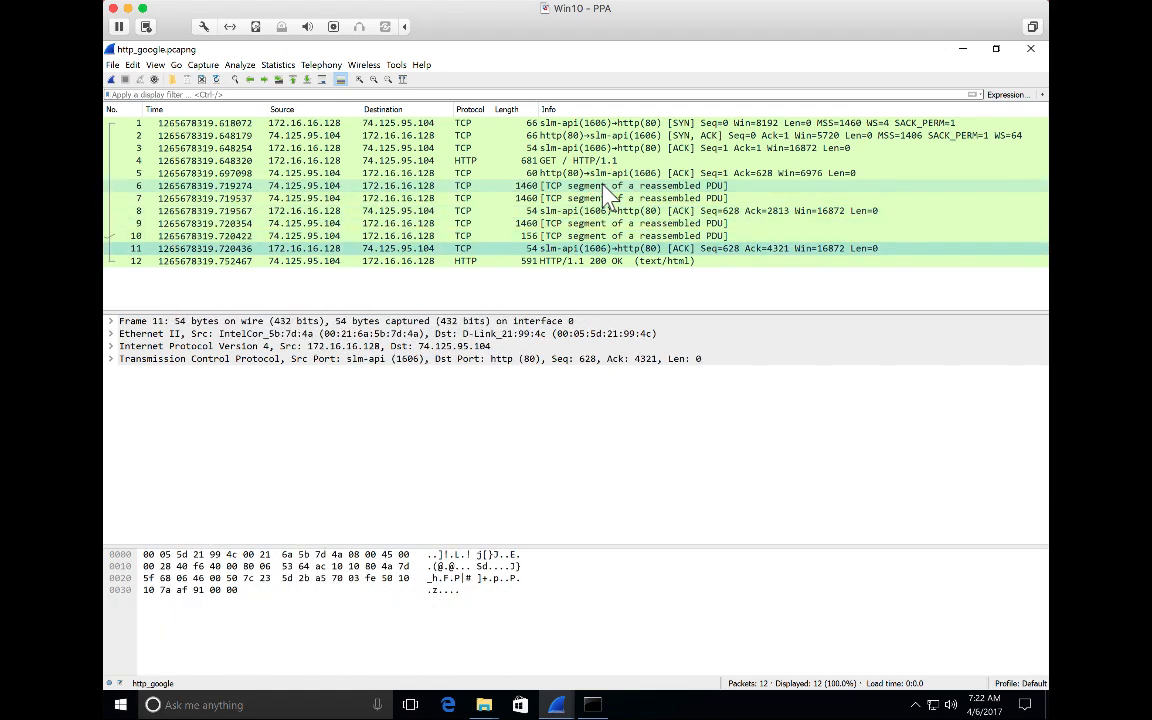
pyautogui.click(580, 262)
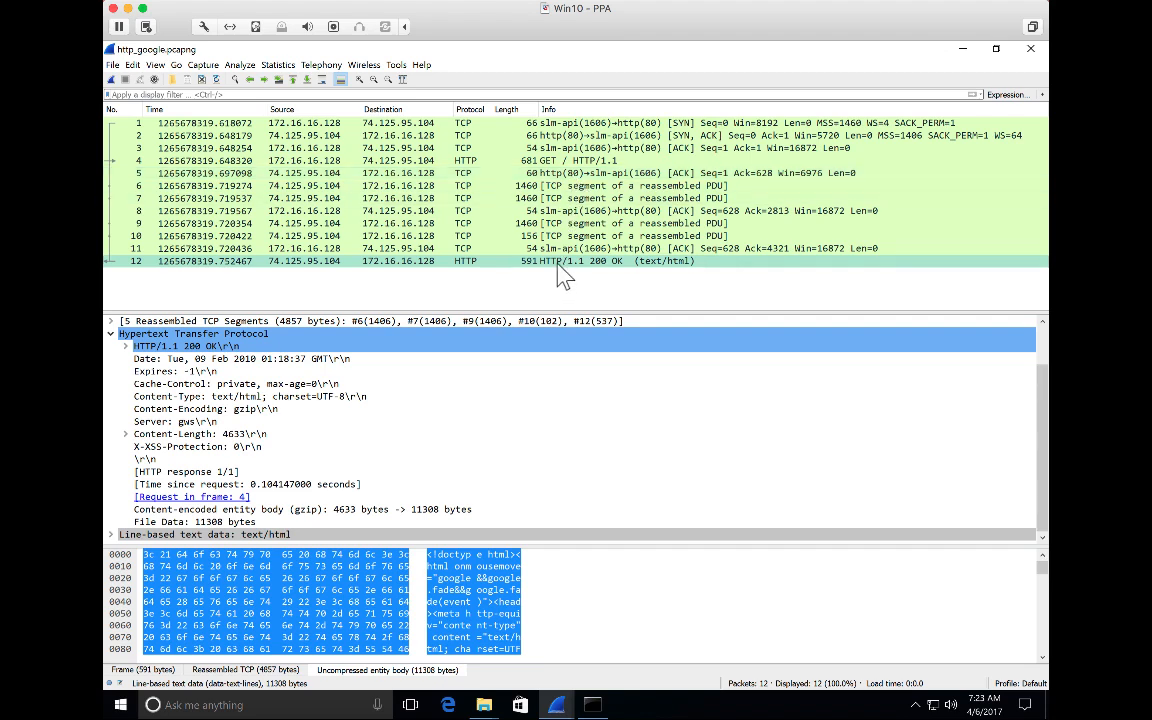
# Step: Follow the HTTP stream of the GET request in packet 4, look over the conversation, and close the stream window
pyautogui.click(578, 160)
pyautogui.rightClick(578, 160)
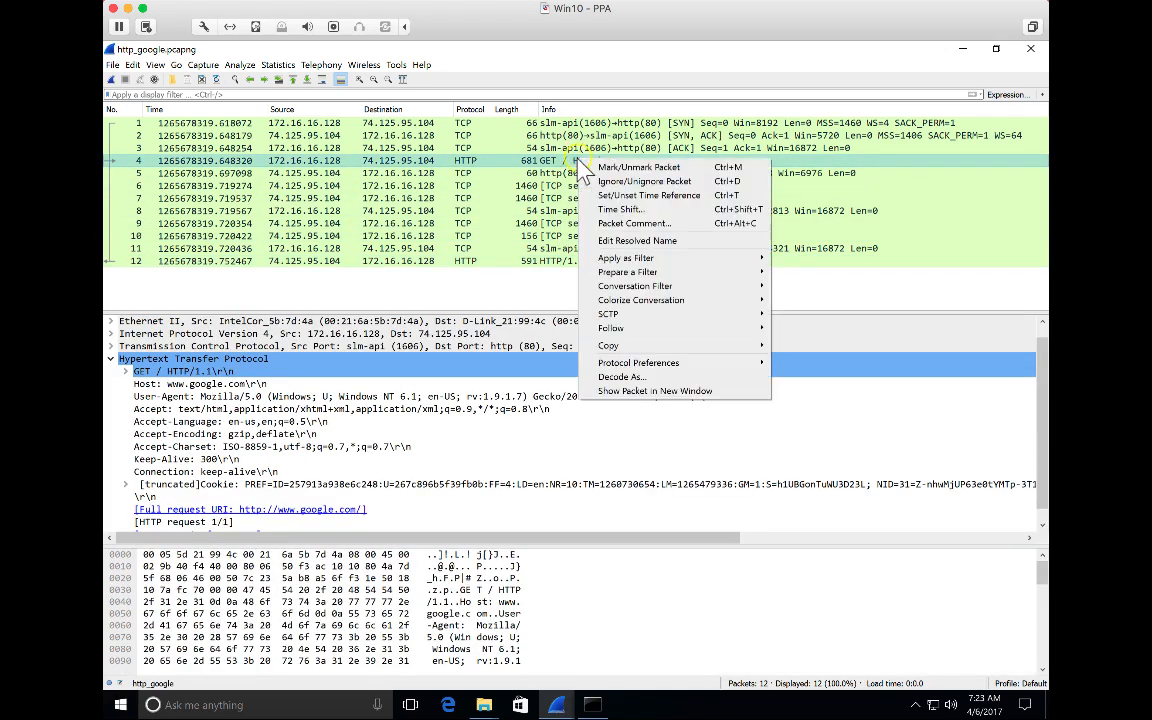
pyautogui.moveTo(585, 255)
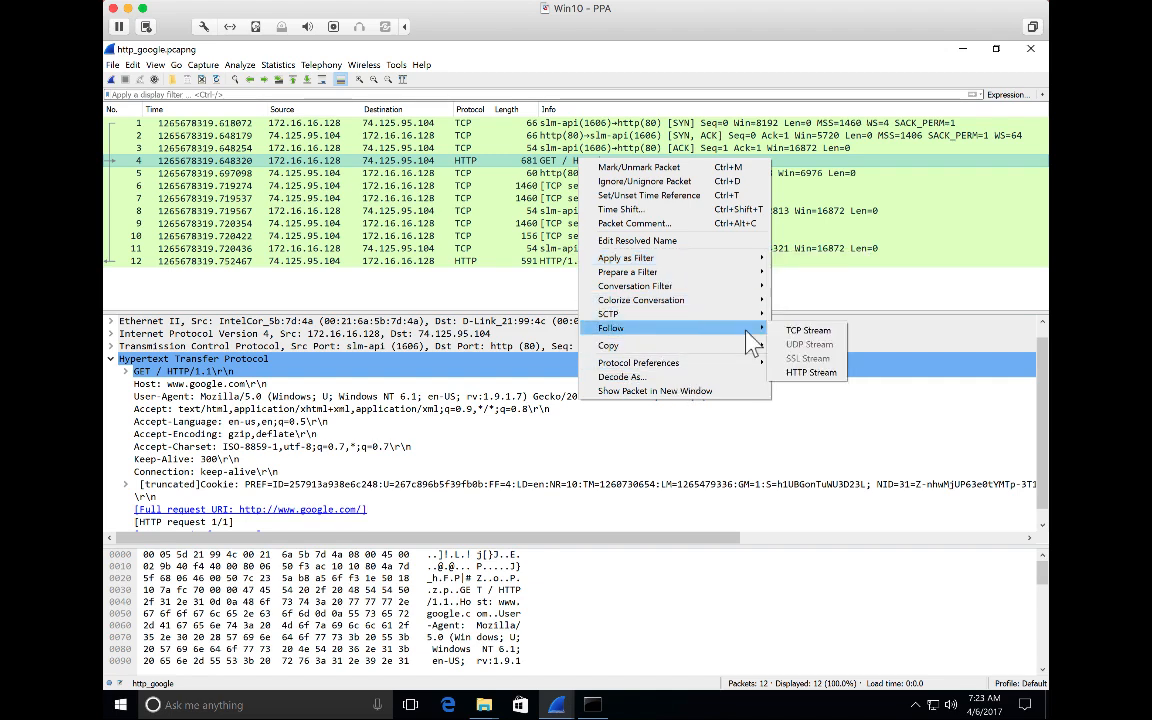
pyautogui.moveTo(690, 328)
pyautogui.click(806, 372)
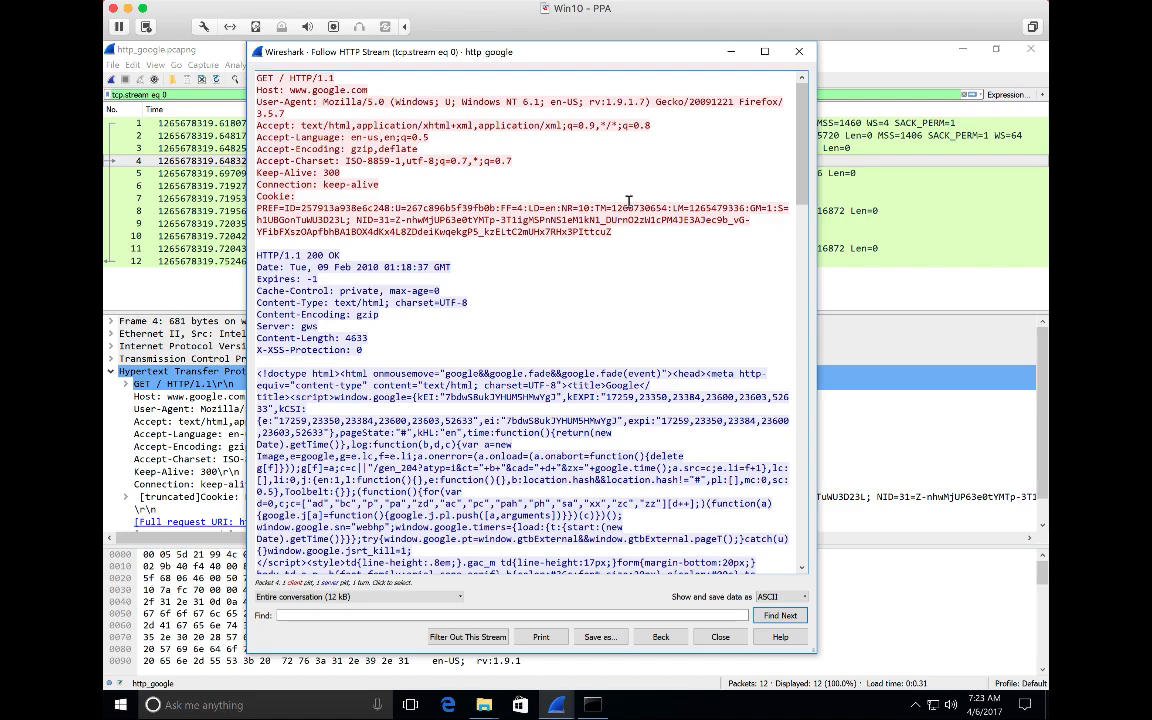
pyautogui.scroll(-8, 628, 200)
pyautogui.scroll(8, 630, 195)
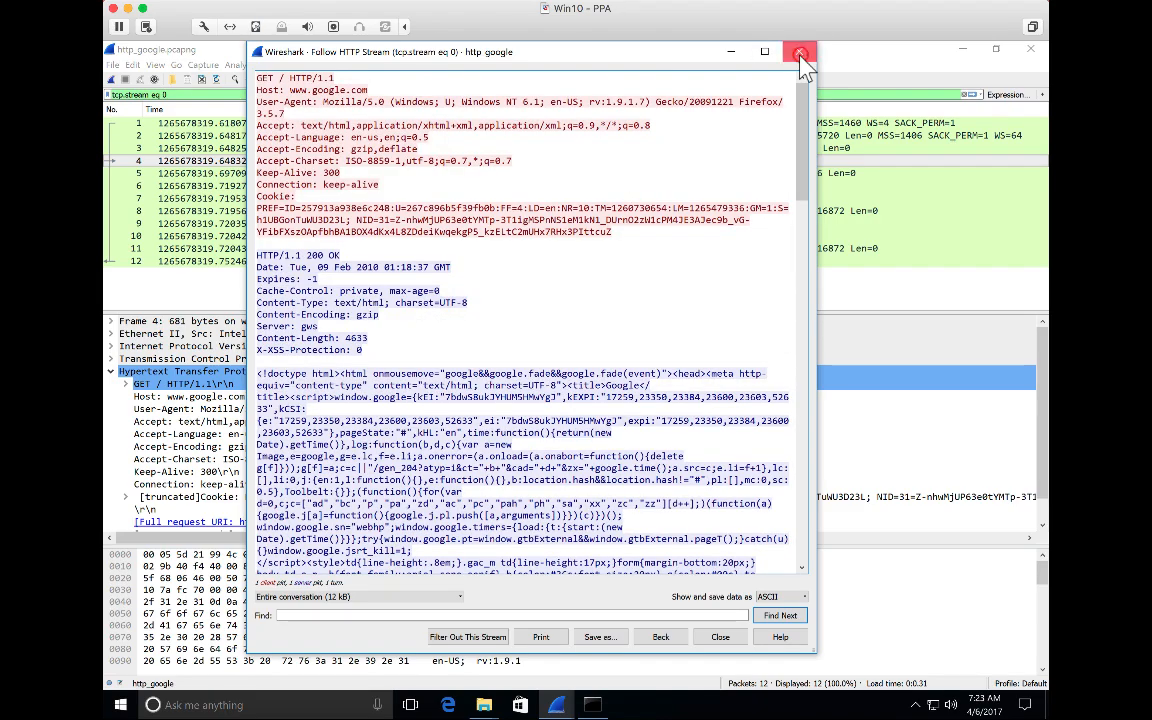
pyautogui.click(800, 51)
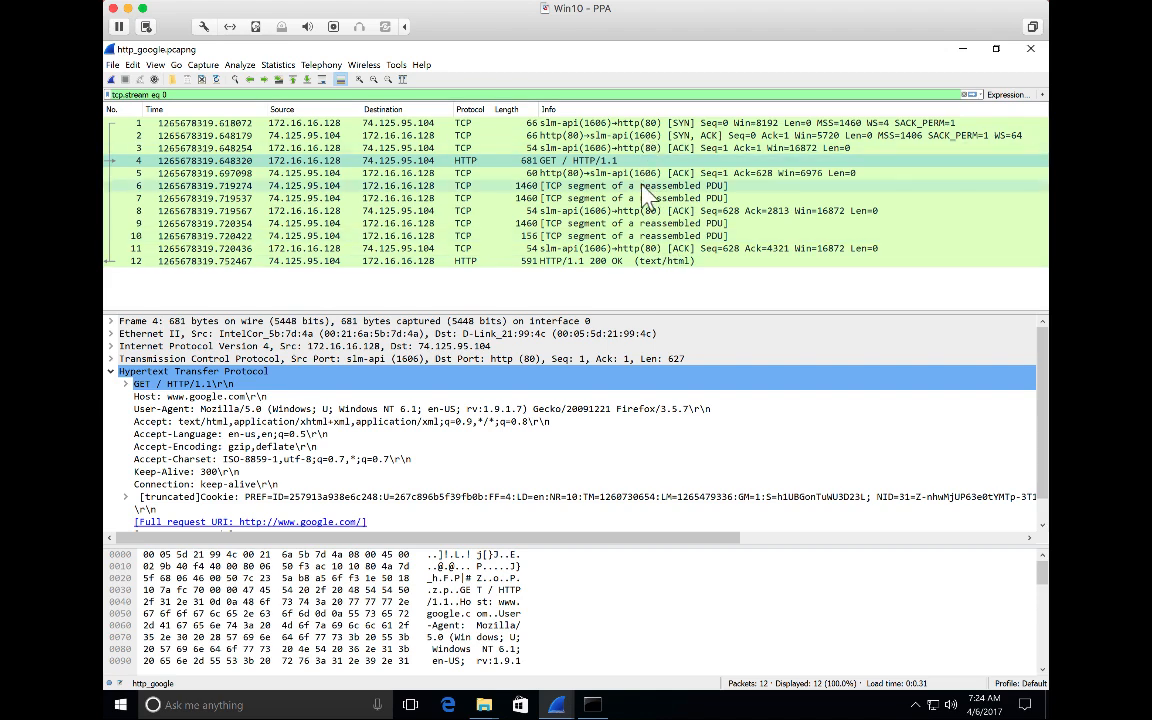
# Step: Examine packet 12's status line, Content-Type, Content-Encoding, Server, Content-Length and X-XSS-Protection headers, plus the blank line ending the headers
pyautogui.click(632, 262)
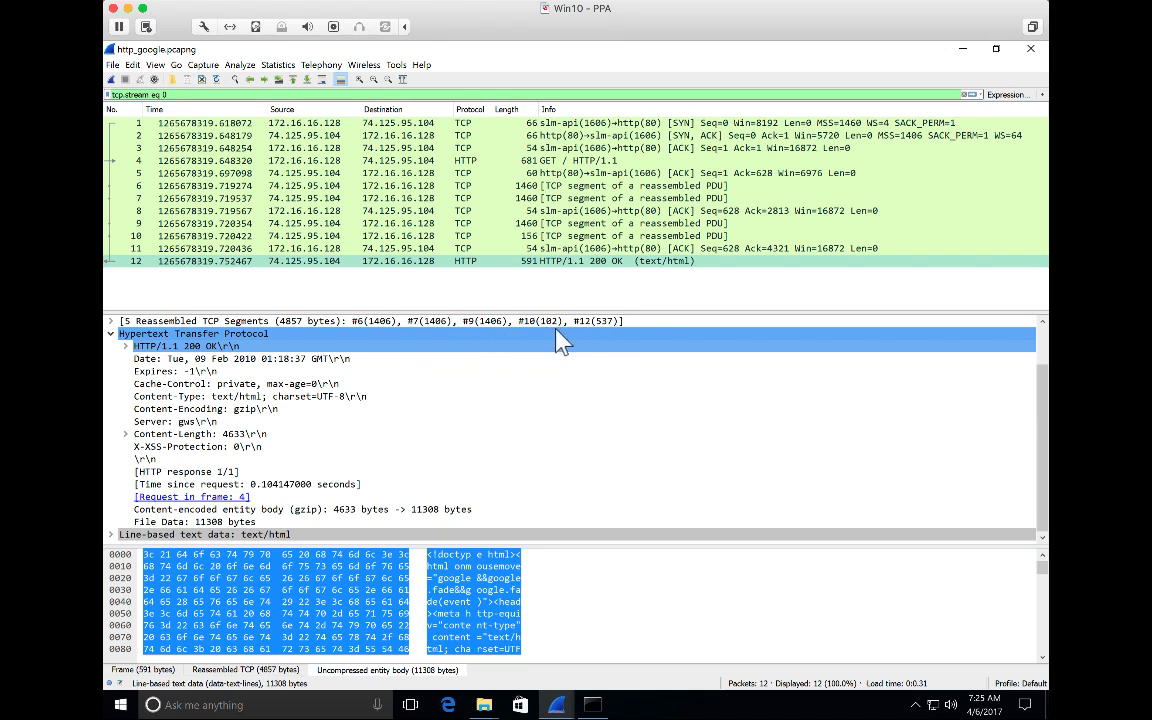
pyautogui.click(201, 346)
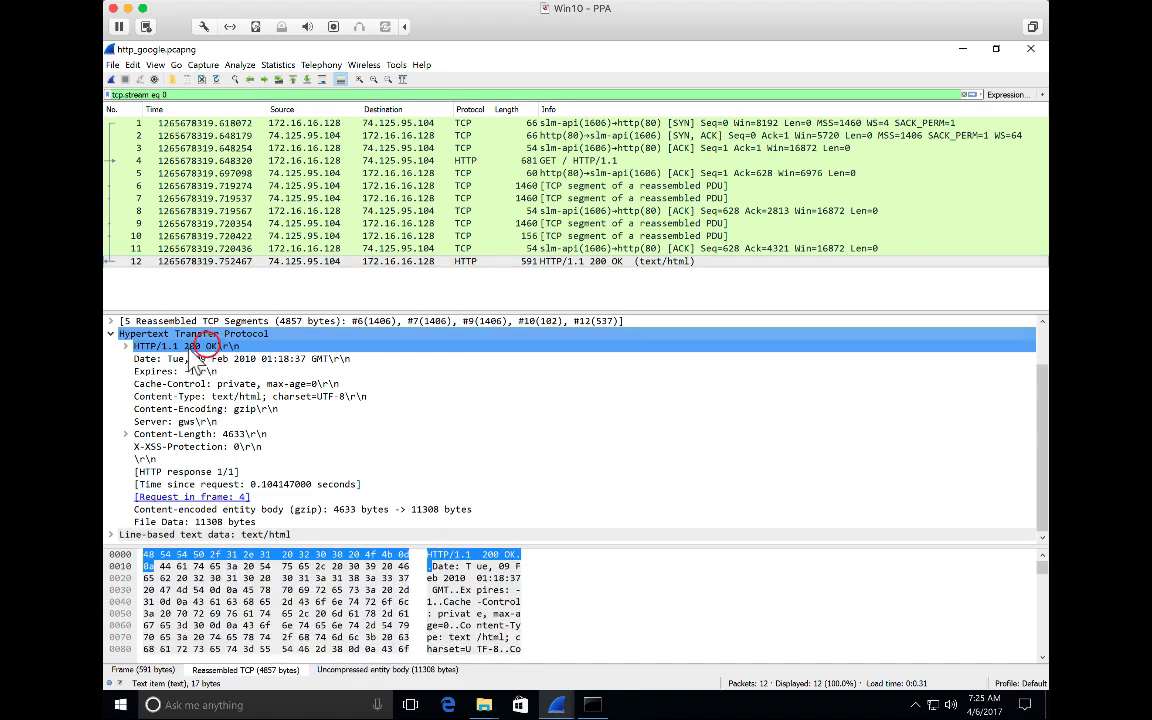
pyautogui.click(231, 396)
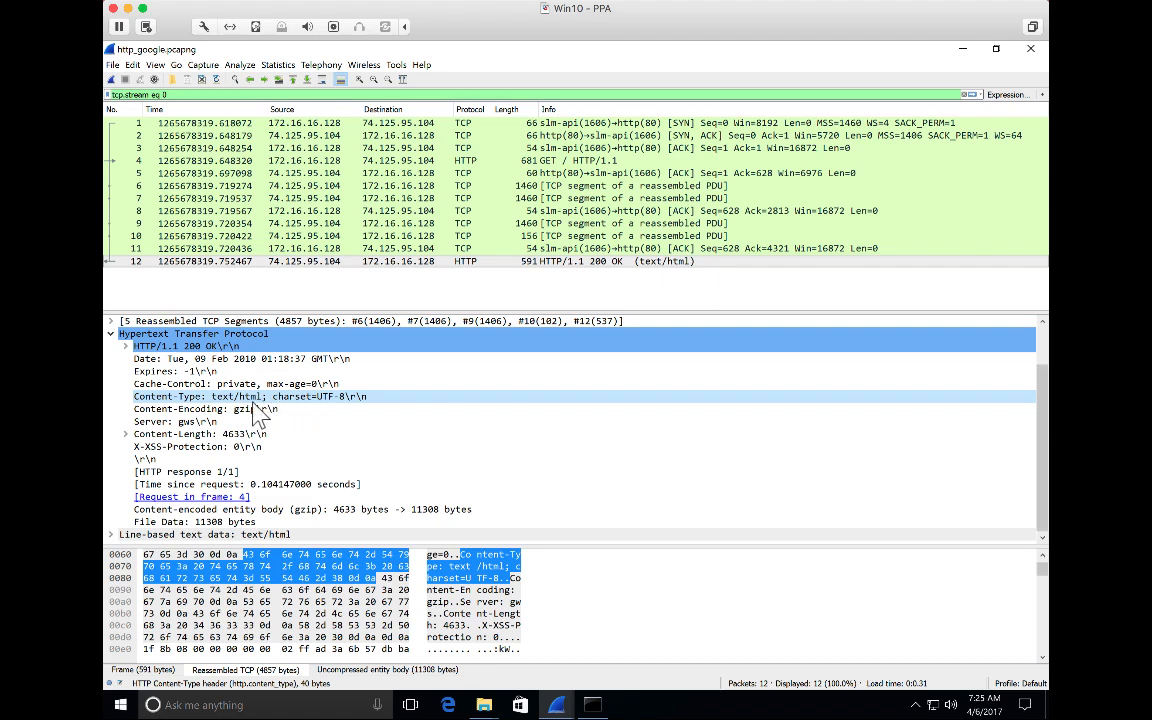
pyautogui.click(255, 410)
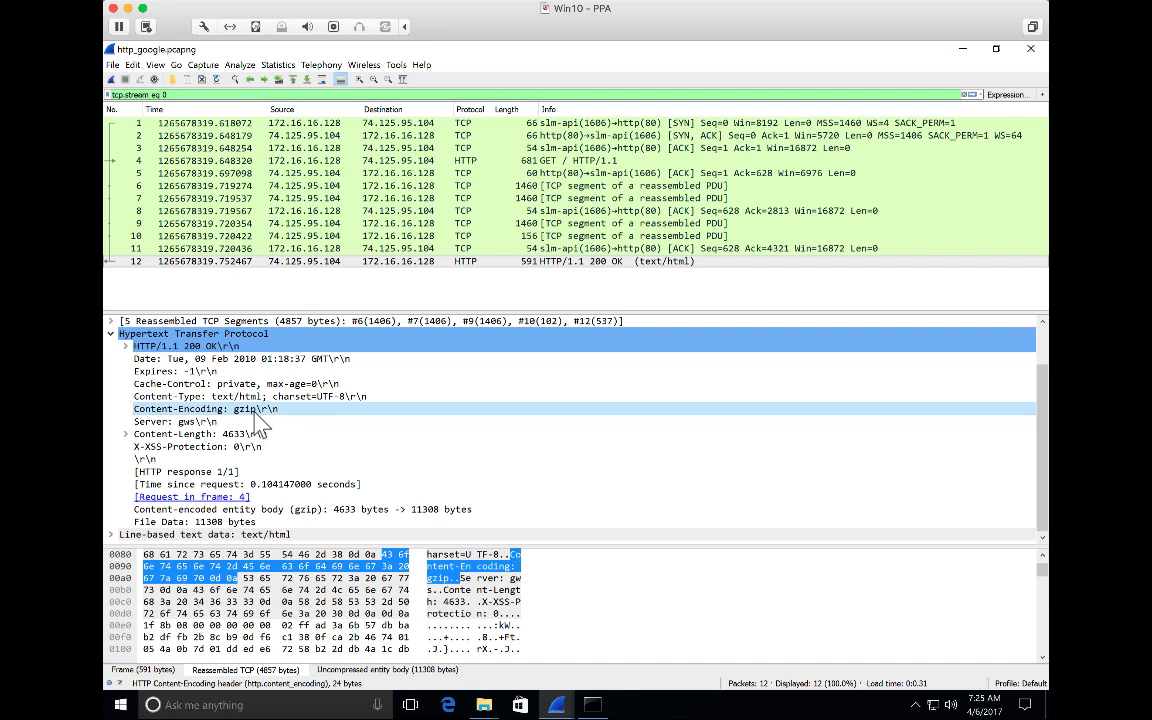
pyautogui.click(254, 423)
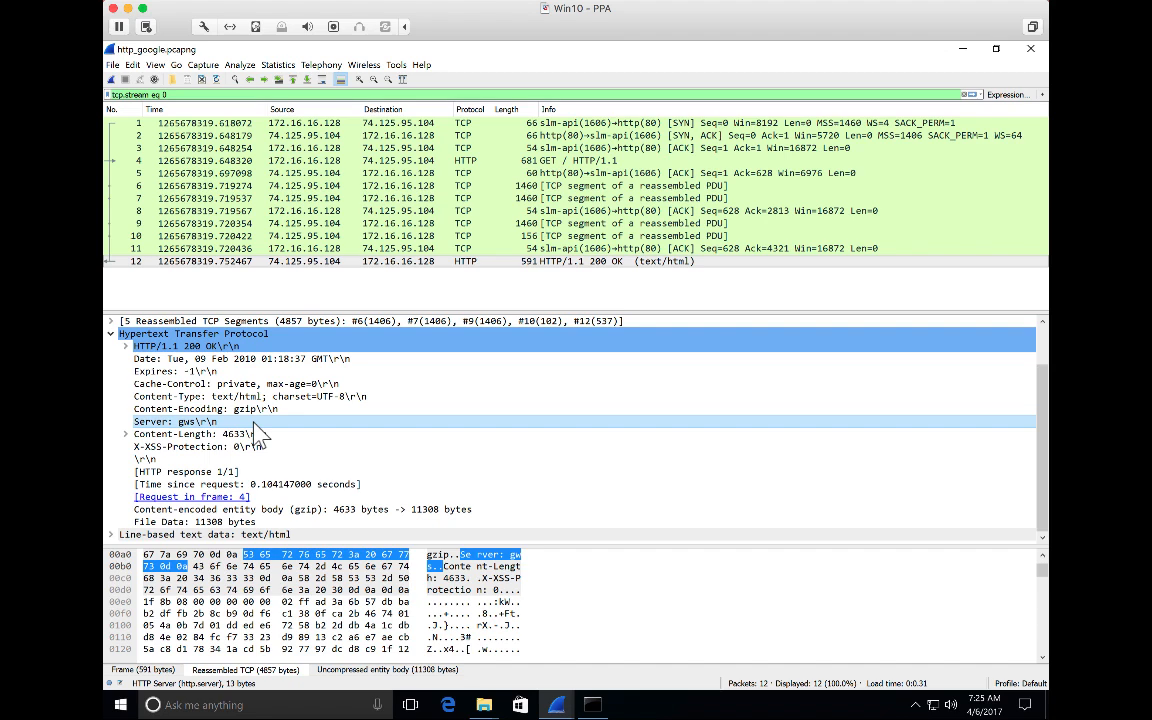
pyautogui.click(262, 434)
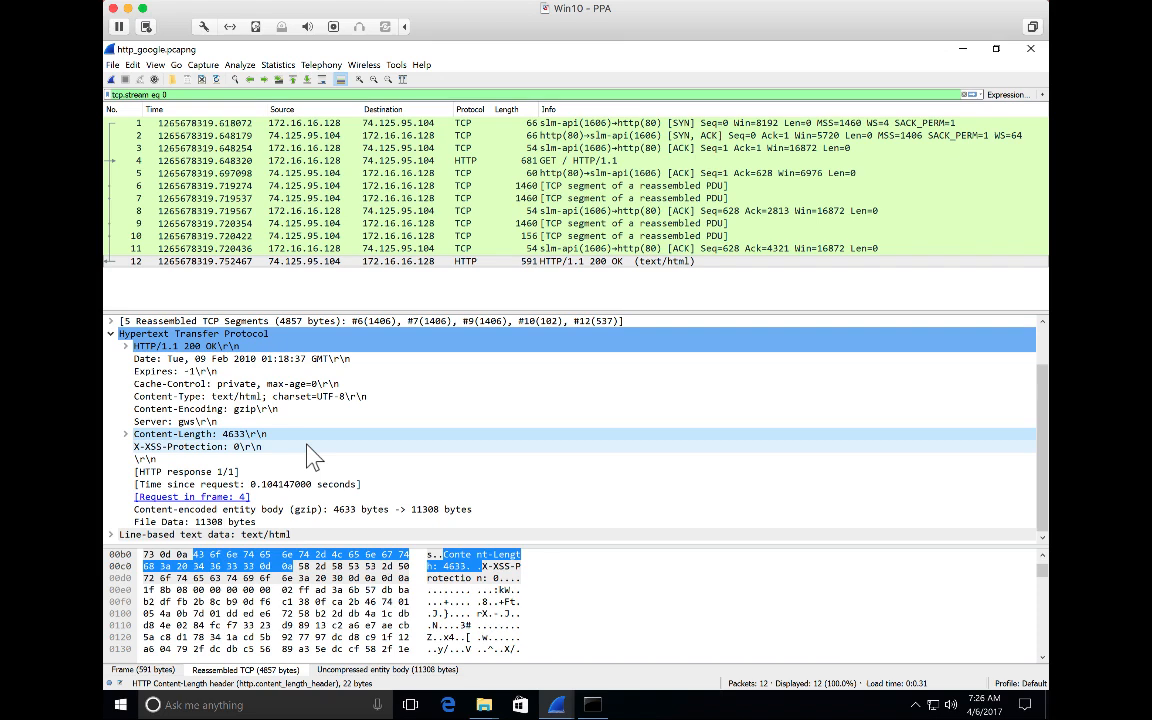
pyautogui.click(270, 447)
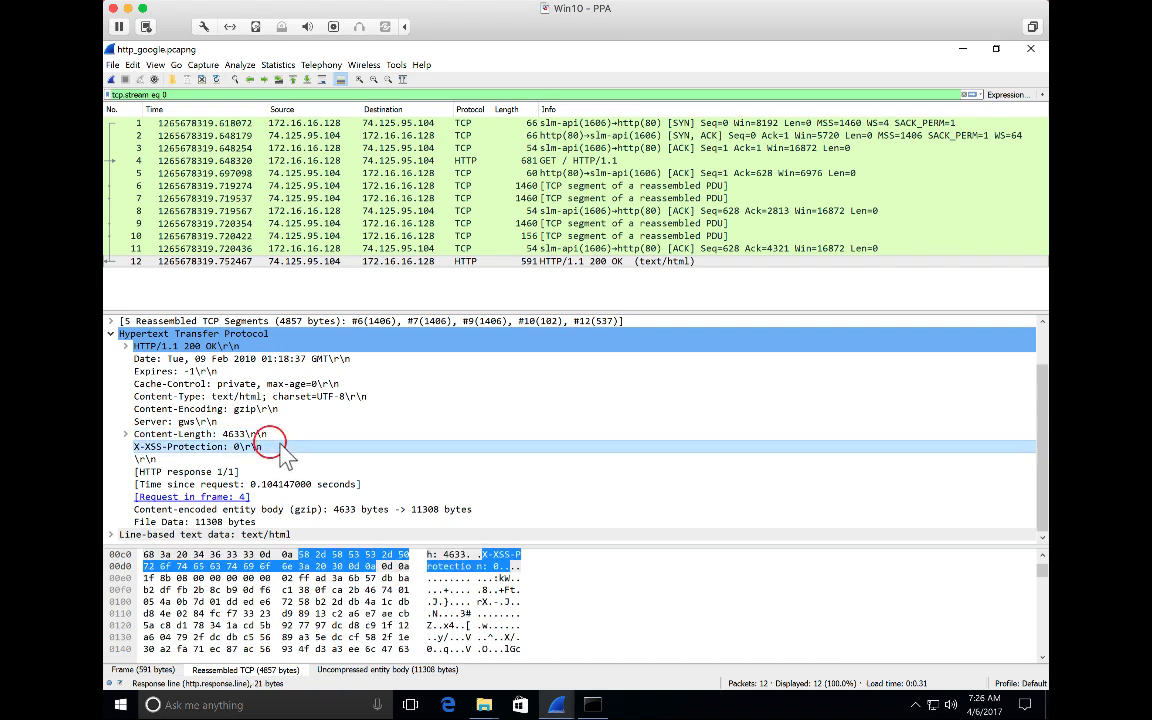
pyautogui.click(269, 459)
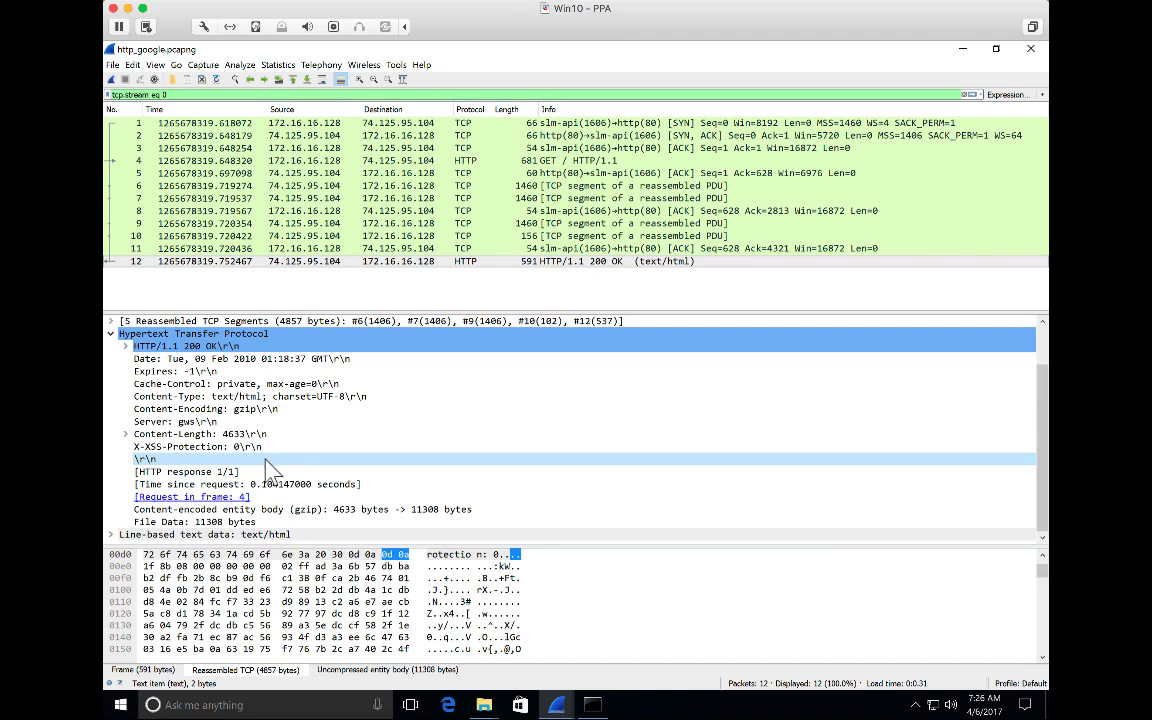
# Step: Inspect the uncompressed HTML body of the response in packet 12 by selecting its line-based text data and reading through the bytes
pyautogui.click(205, 536)
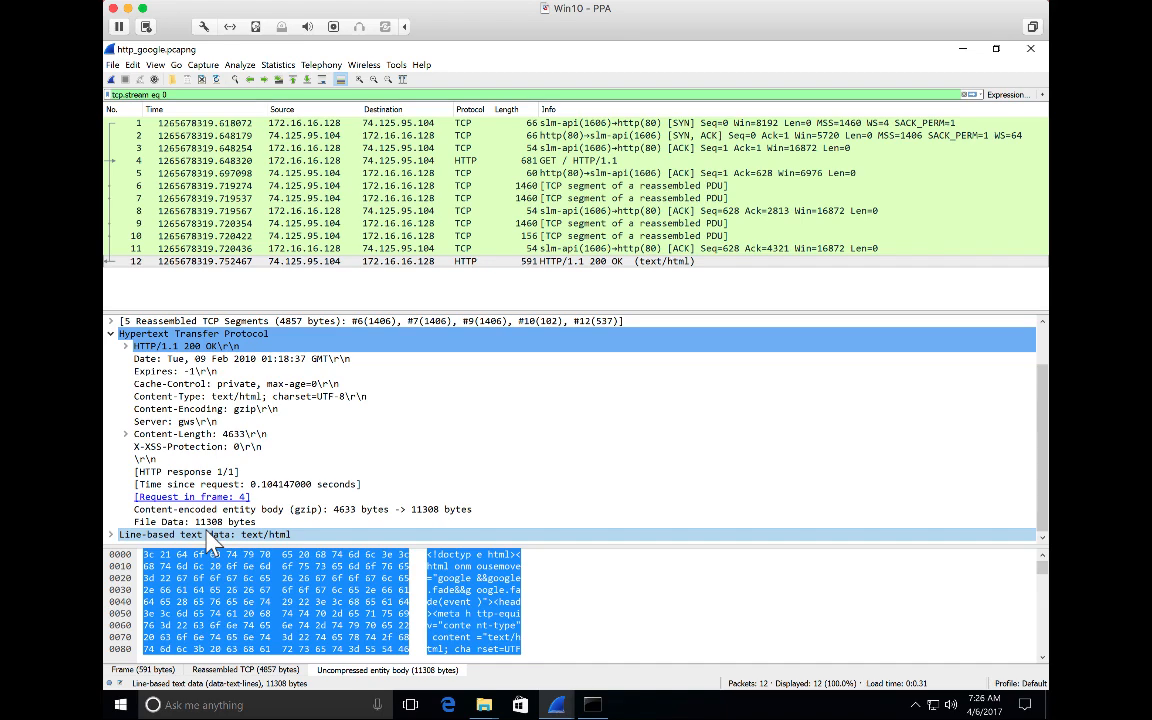
pyautogui.scroll(-12, 437, 592)
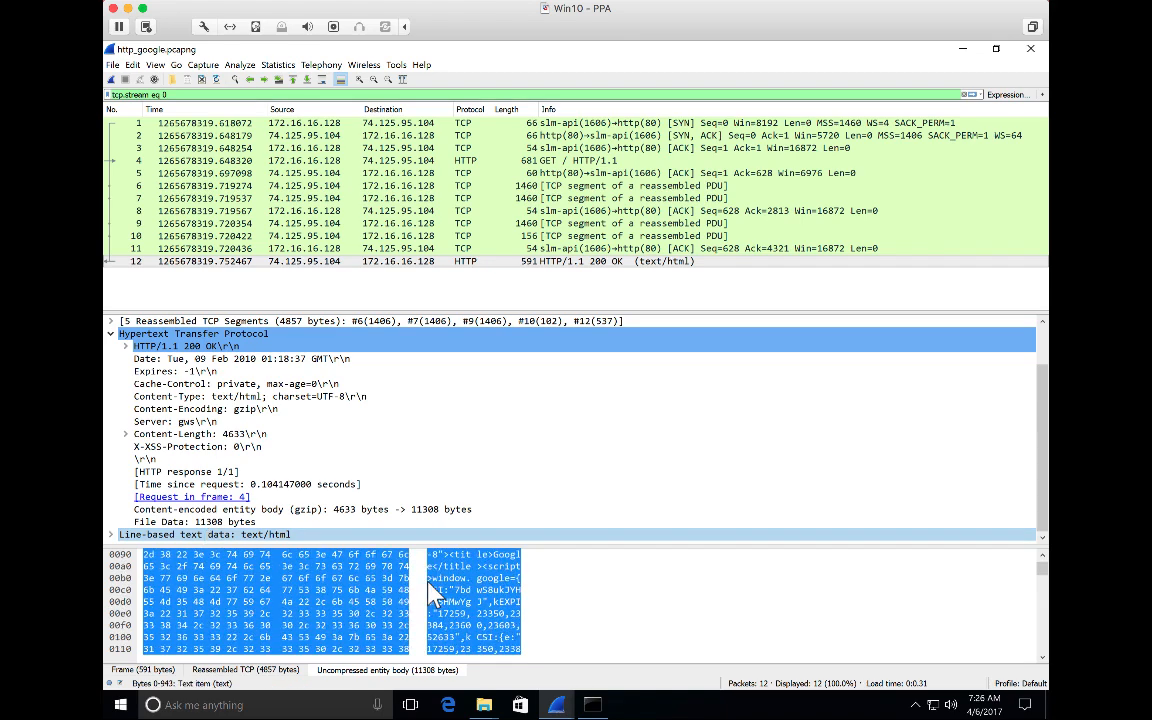
pyautogui.scroll(-20, 437, 592)
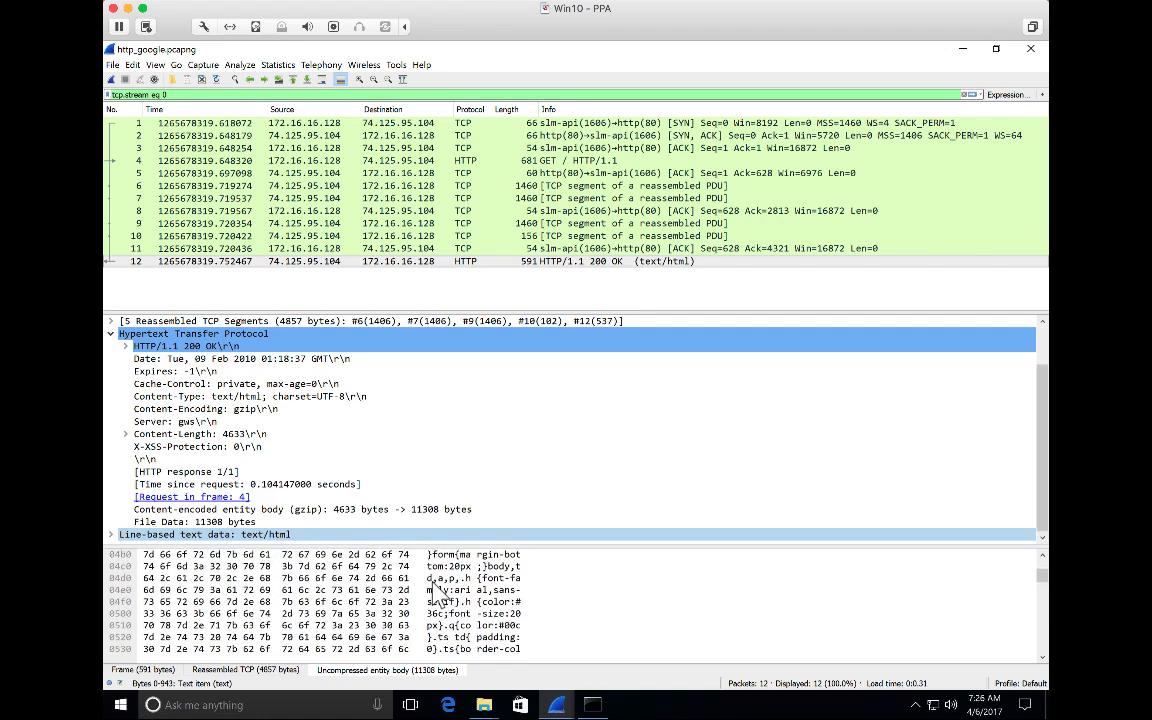
pyautogui.scroll(-6, 437, 592)
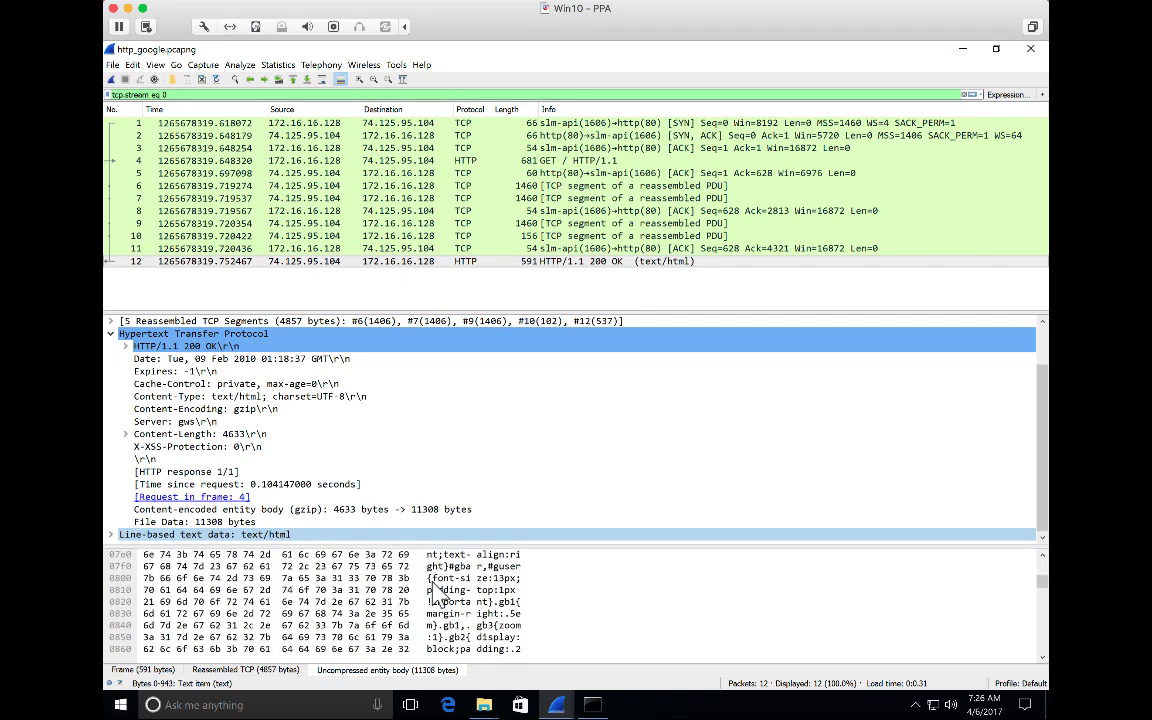
pyautogui.click(437, 592)
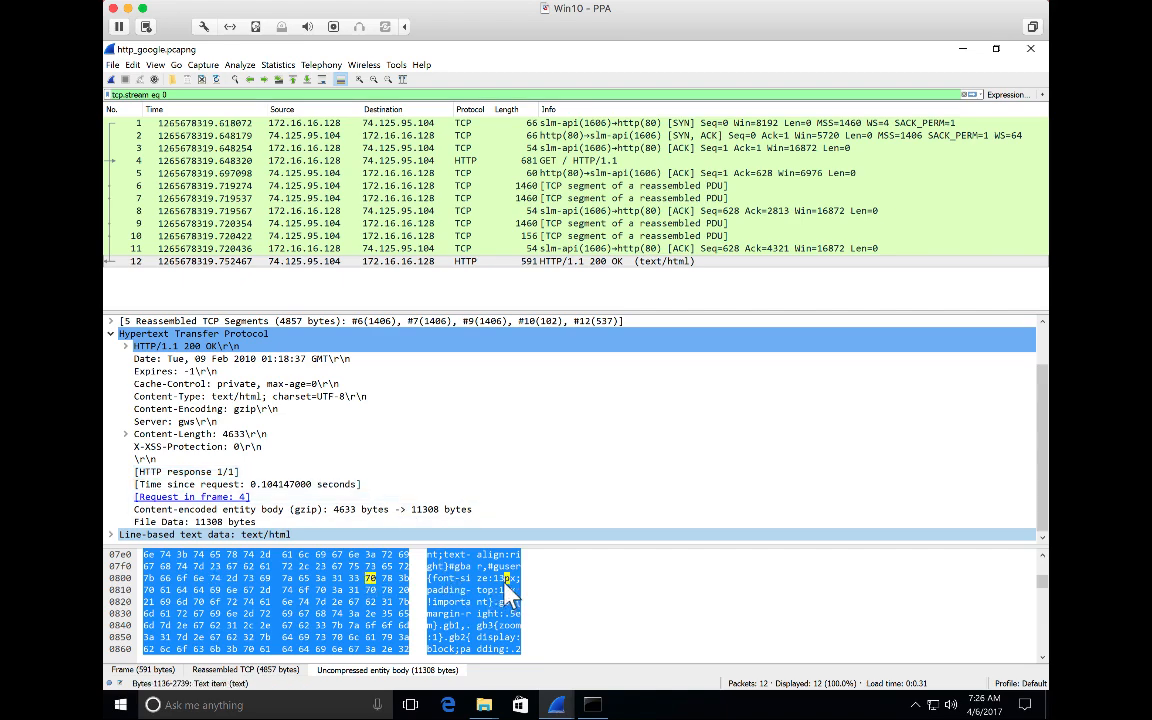
# Step: Read further through packet 12's uncompressed HTML body bytes and follow the HTTP stream of that packet
pyautogui.scroll(-13, 440, 580)
pyautogui.click(467, 593)
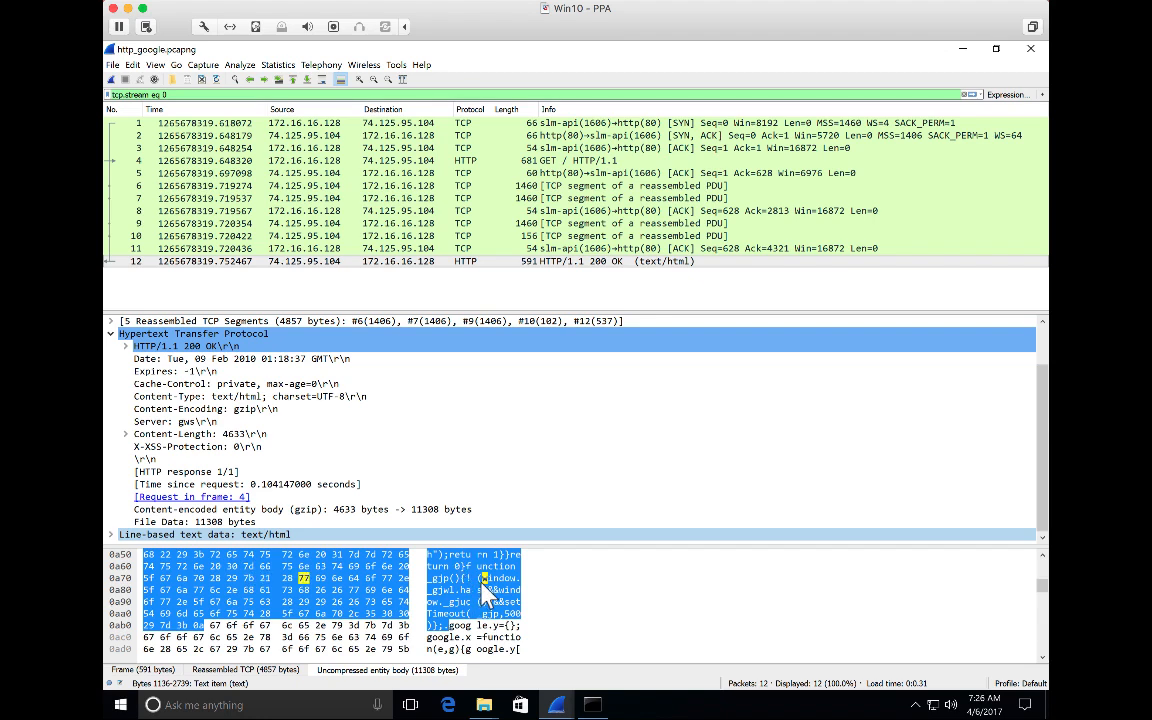
pyautogui.rightClick(493, 270)
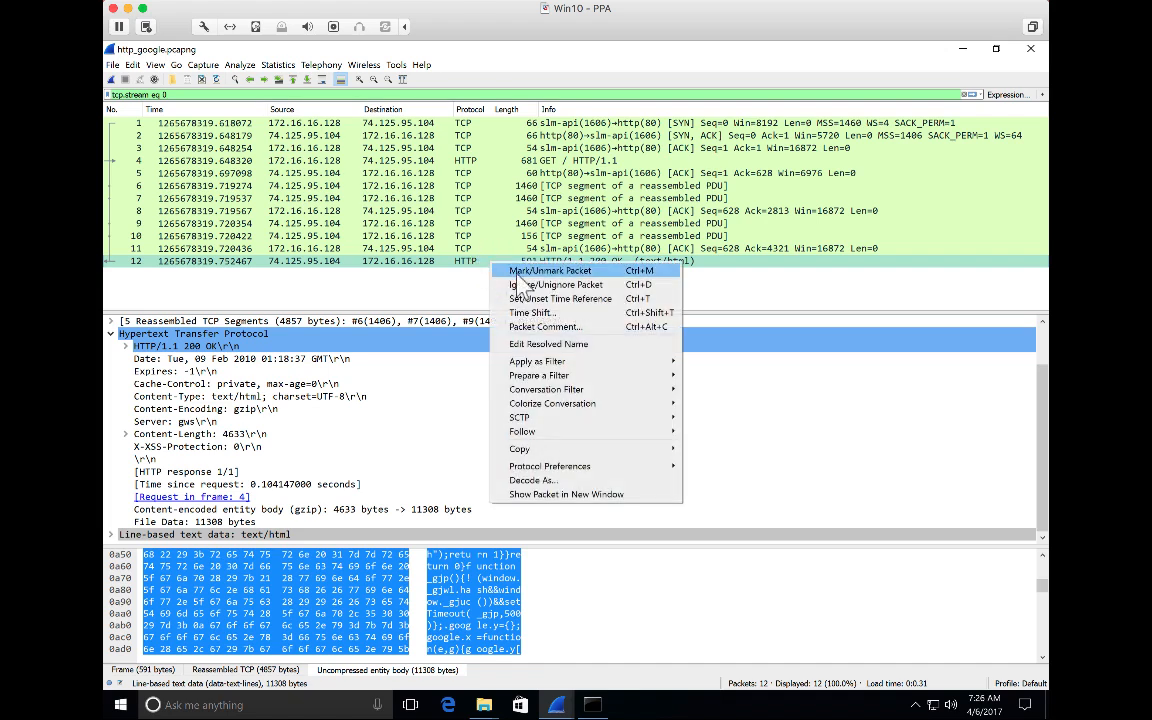
pyautogui.moveTo(619, 433)
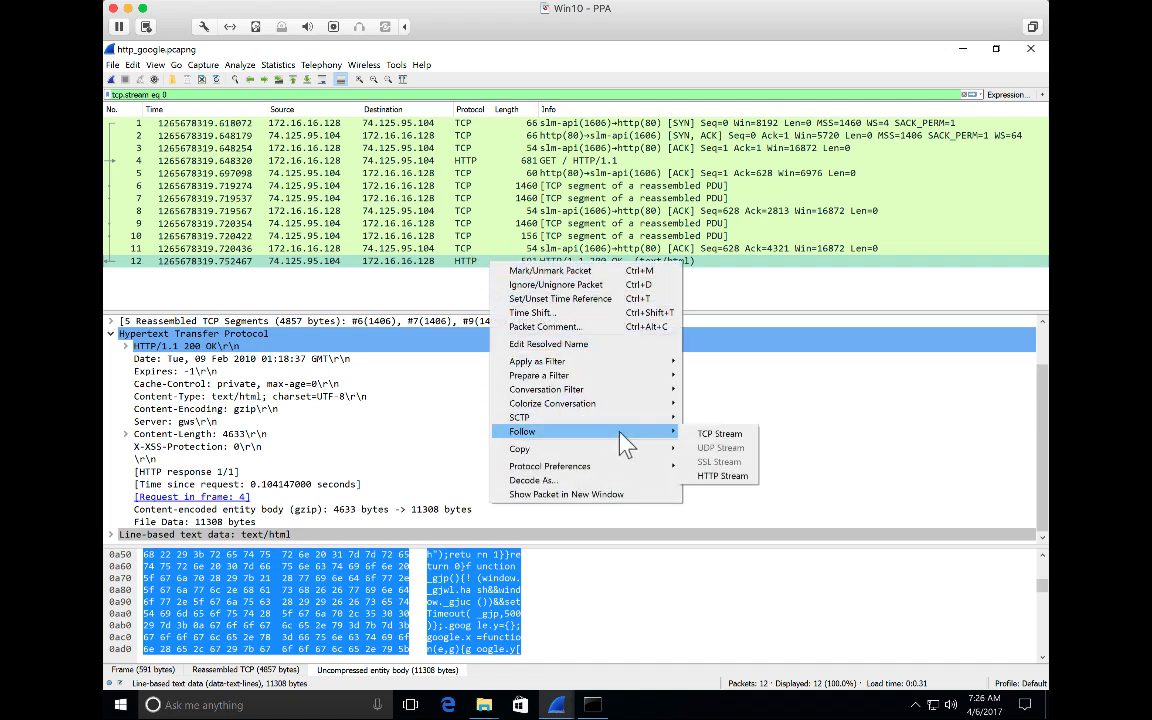
pyautogui.click(724, 476)
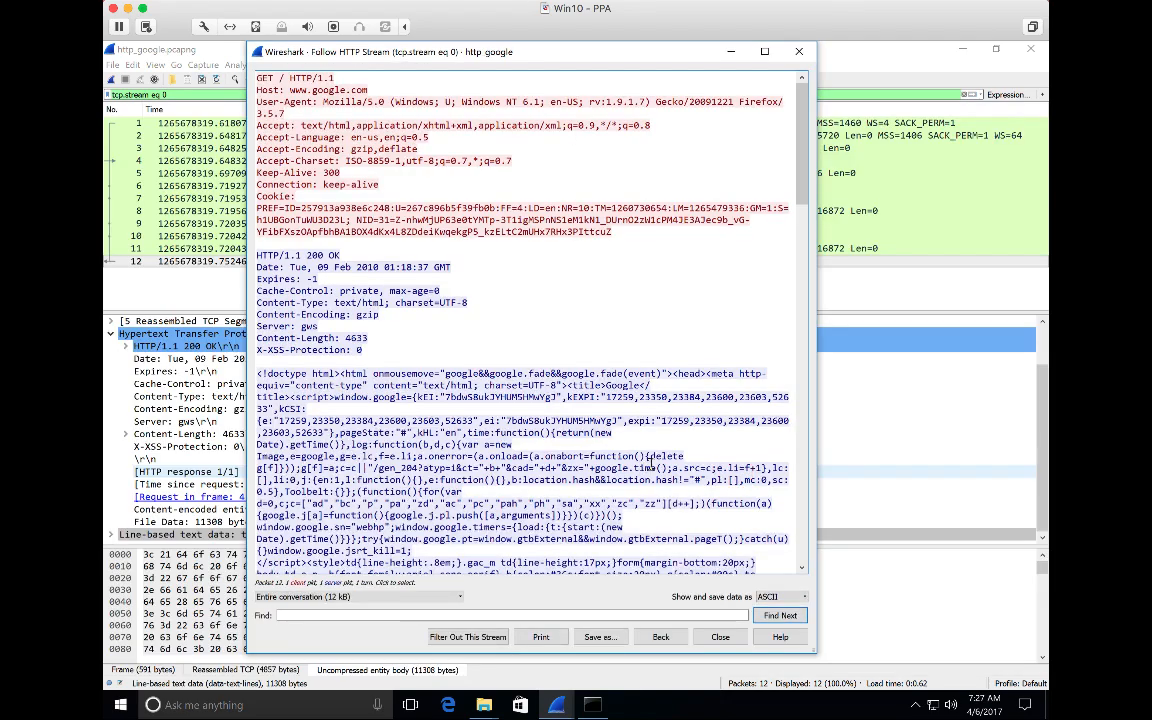
# Step: Read the HTML body in the followed stream from its doctype to the closing script tag, and return to the stream's beginning
pyautogui.scroll(-1, 651, 464)
pyautogui.scroll(-4, 651, 464)
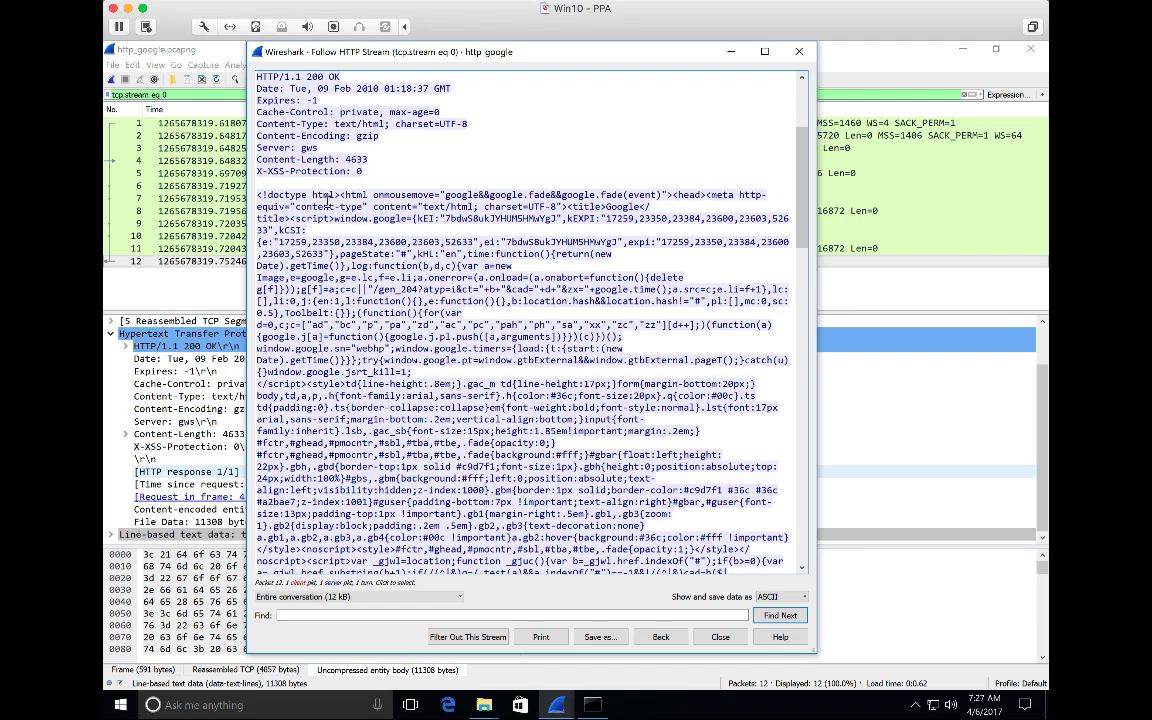
pyautogui.moveTo(266, 196); pyautogui.dragTo(552, 443)
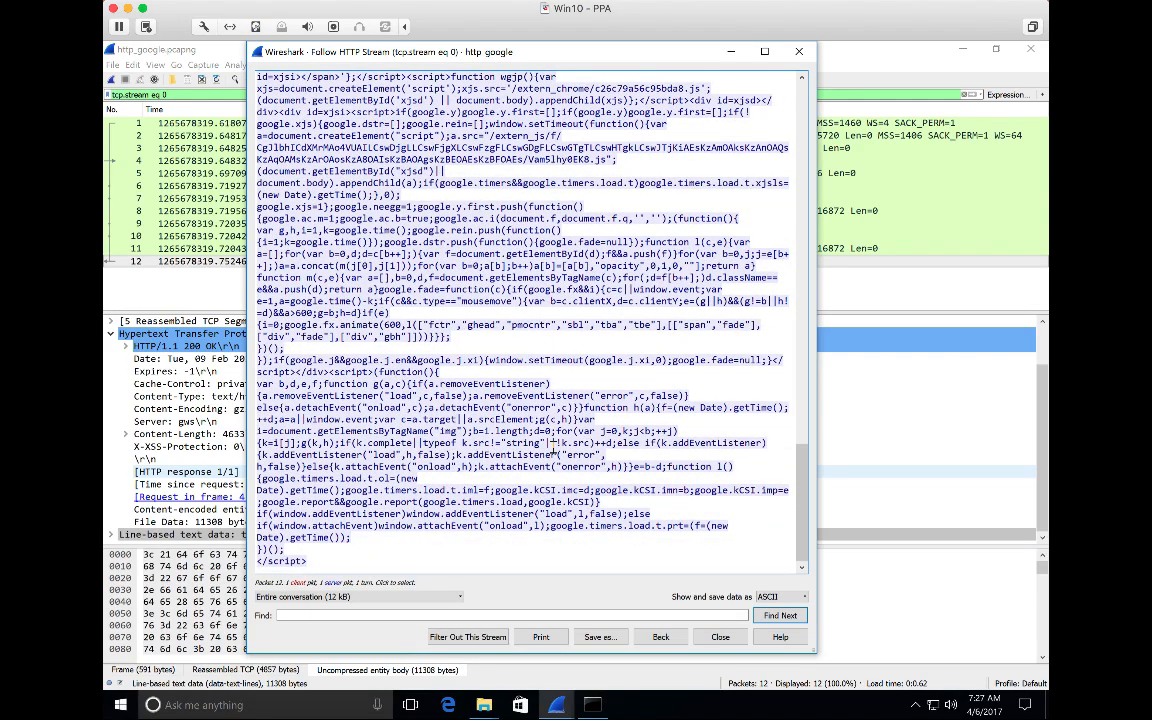
pyautogui.scroll(10, 551, 443)
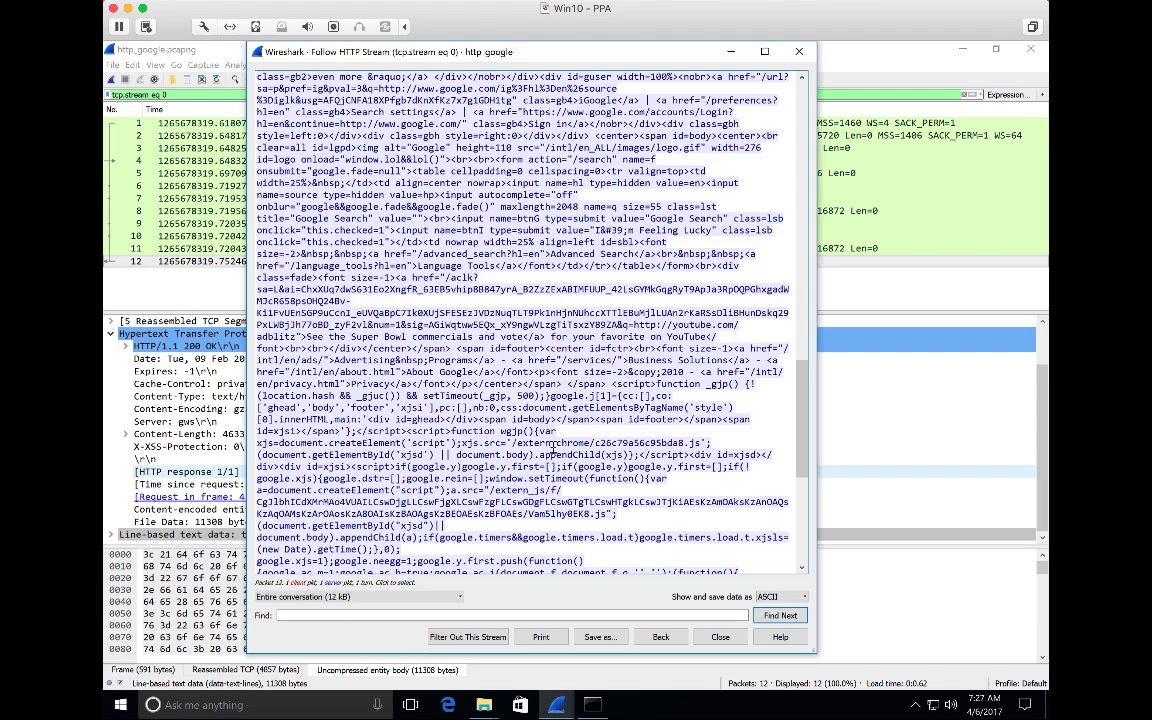
pyautogui.scroll(15, 551, 449)
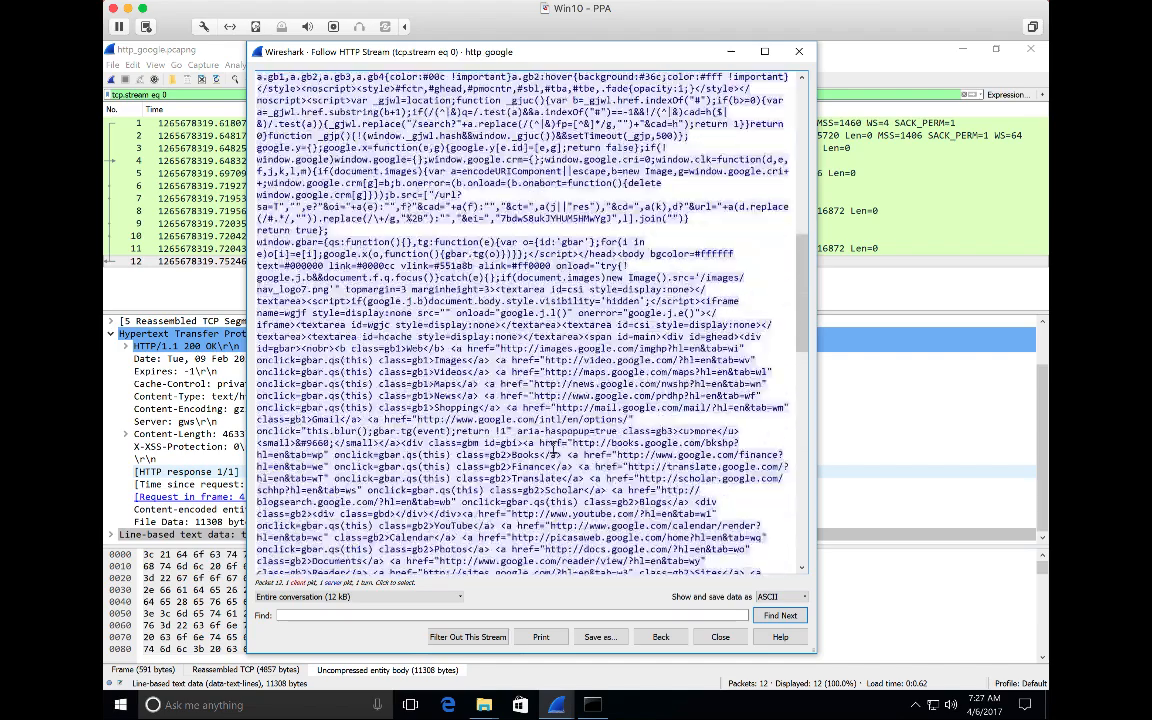
pyautogui.scroll(15, 551, 449)
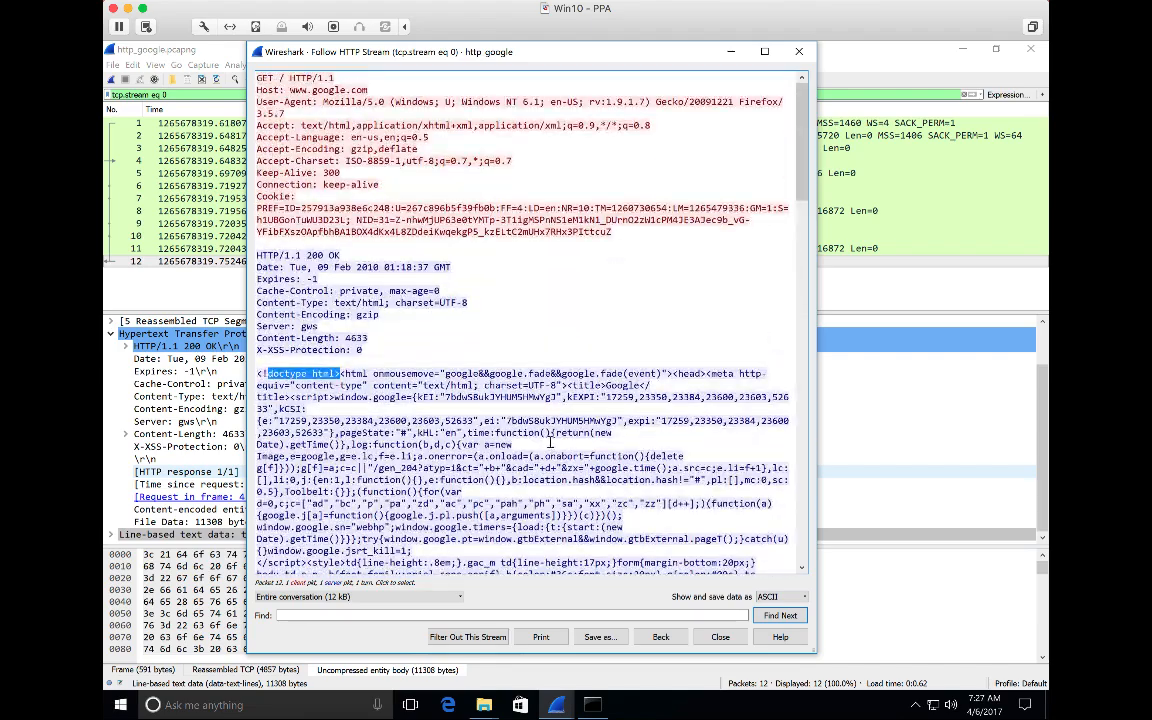
pyautogui.click(478, 368)
# Step: Show only the 74.125.95.104:http → 172.16.16.128:slm-api direction of the stream, look at saving it, and close the stream window
pyautogui.click(398, 597)
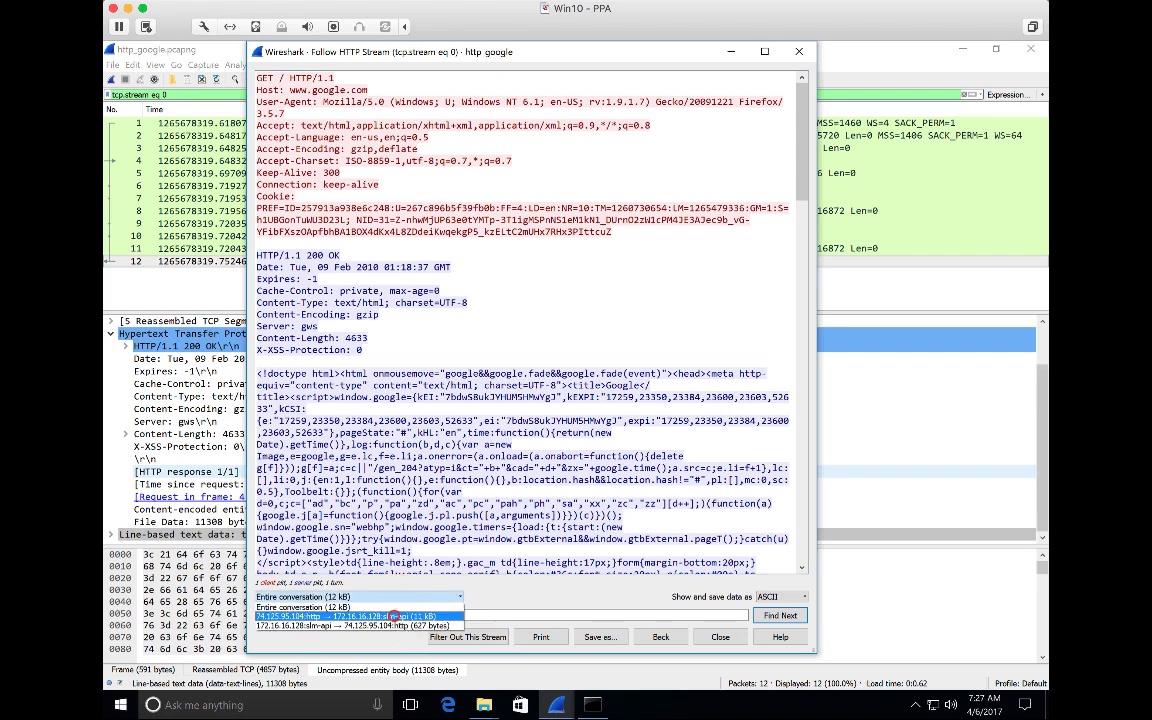
pyautogui.click(395, 616)
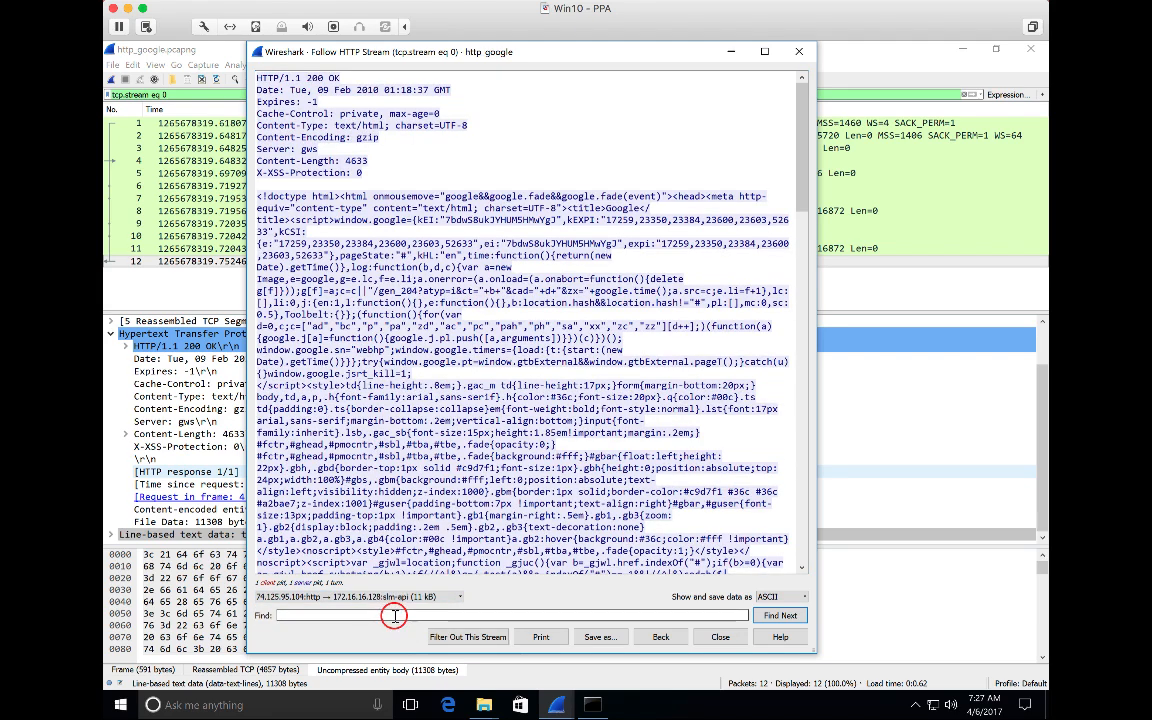
pyautogui.click(597, 637)
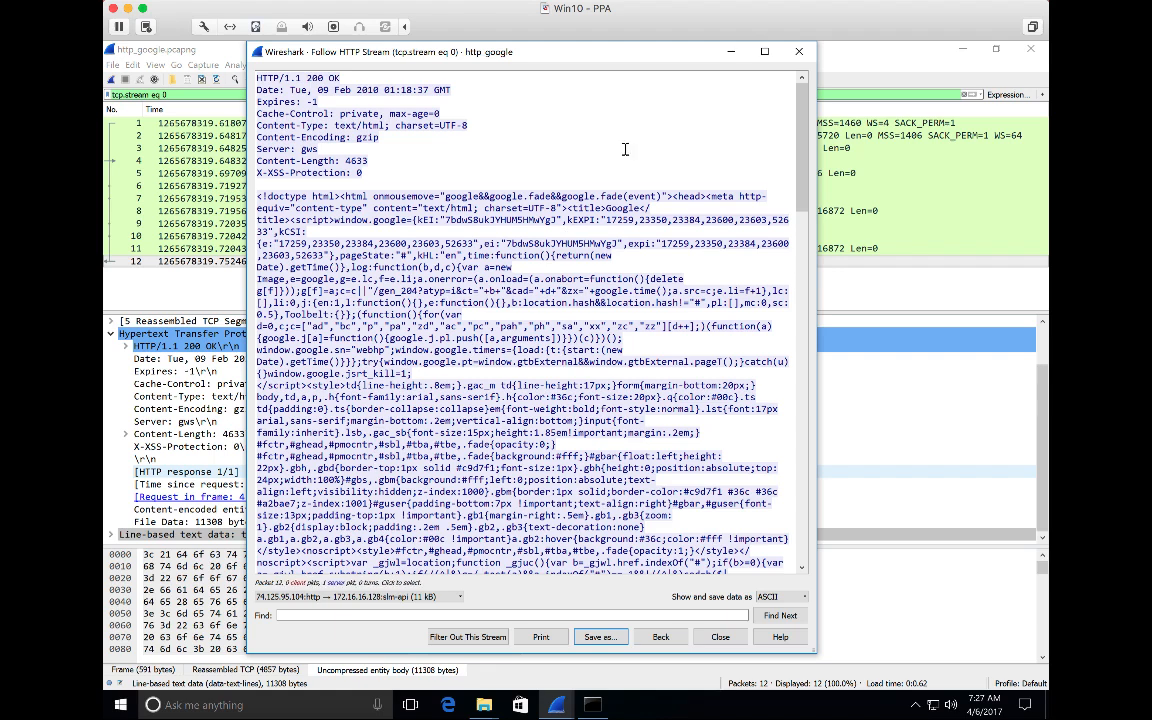
pyautogui.click(800, 52)
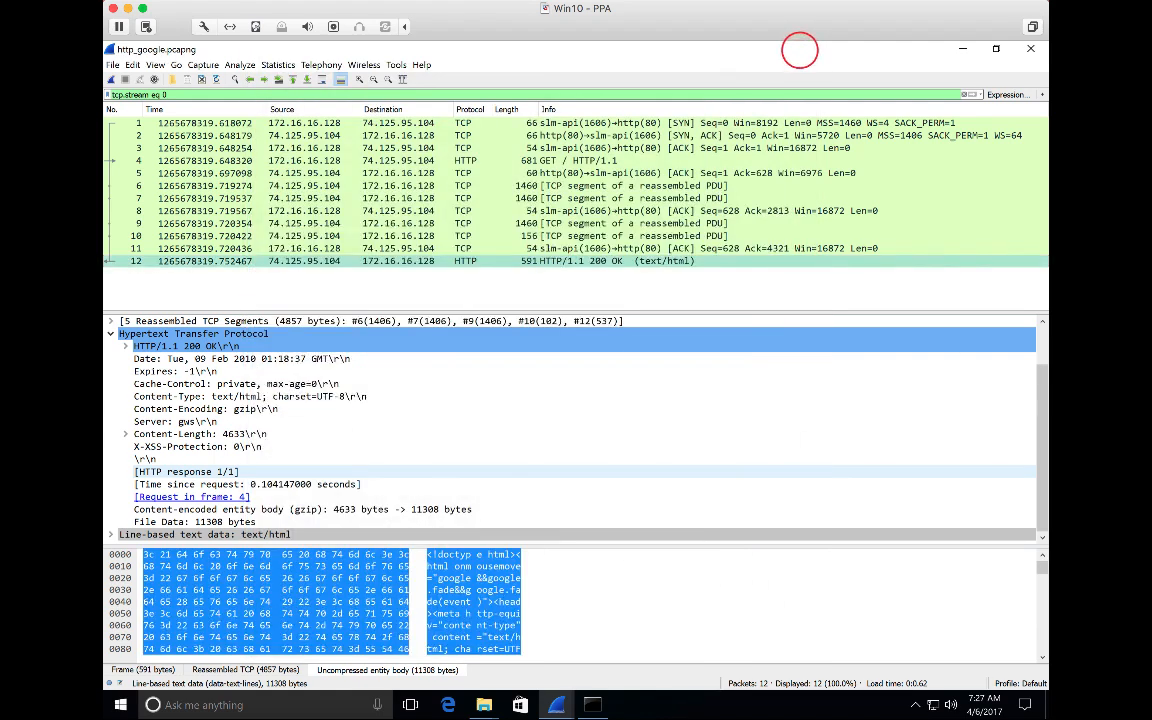
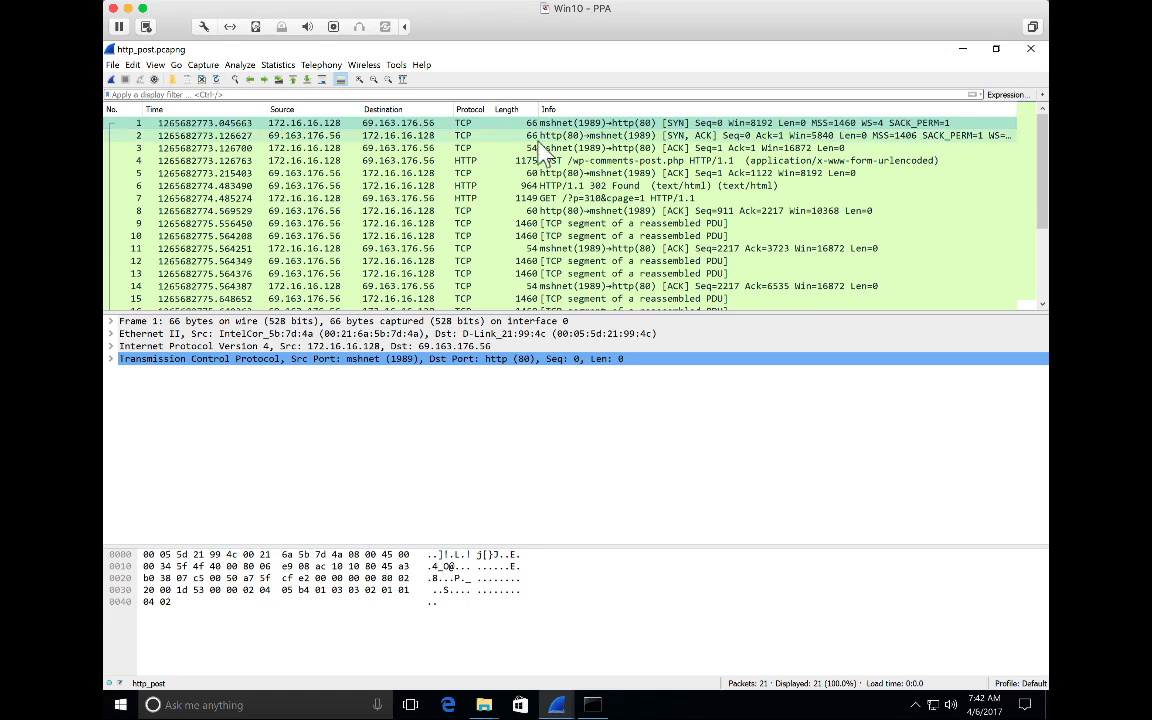
# Step: In the http_post capture, step through the handshake from the SYN, ACK in packet 2 to the POST request in packet 4
pyautogui.click(626, 135)
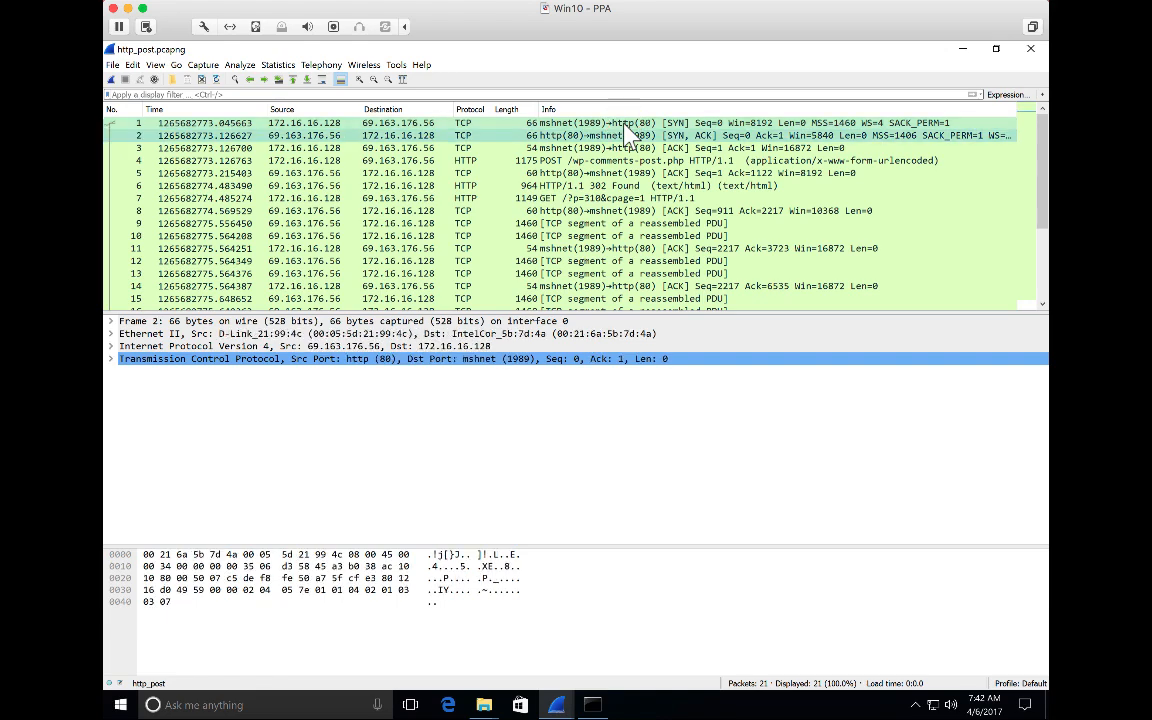
pyautogui.press('Down')
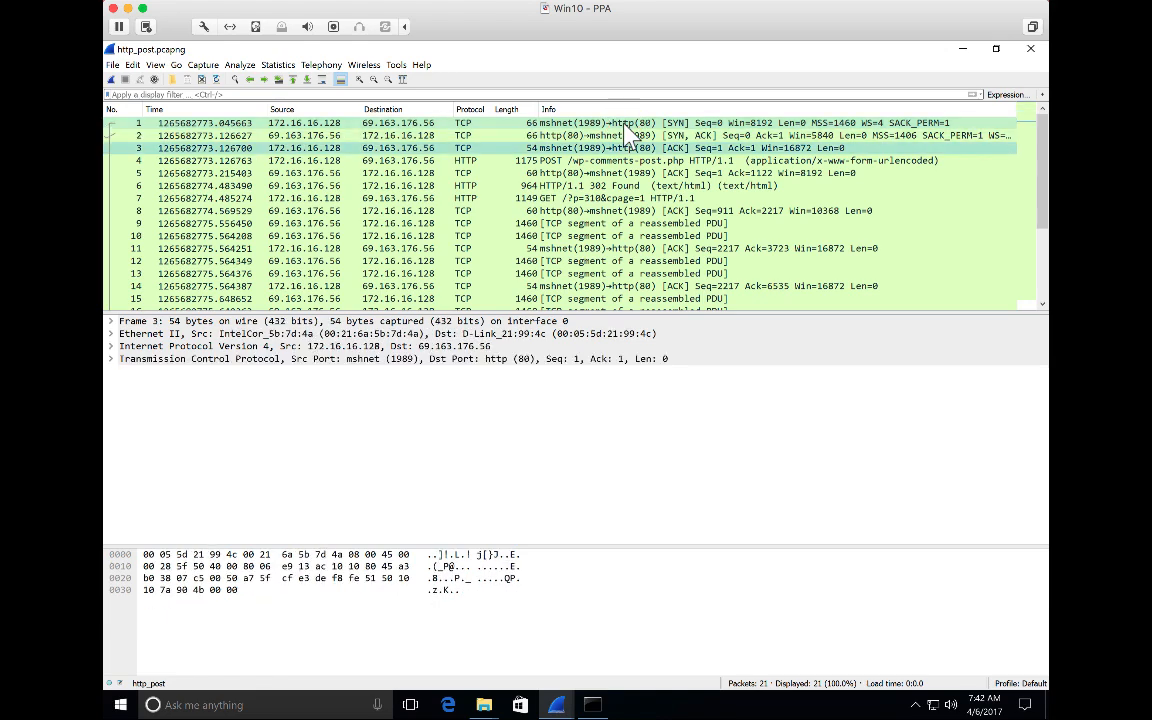
pyautogui.press('Down')
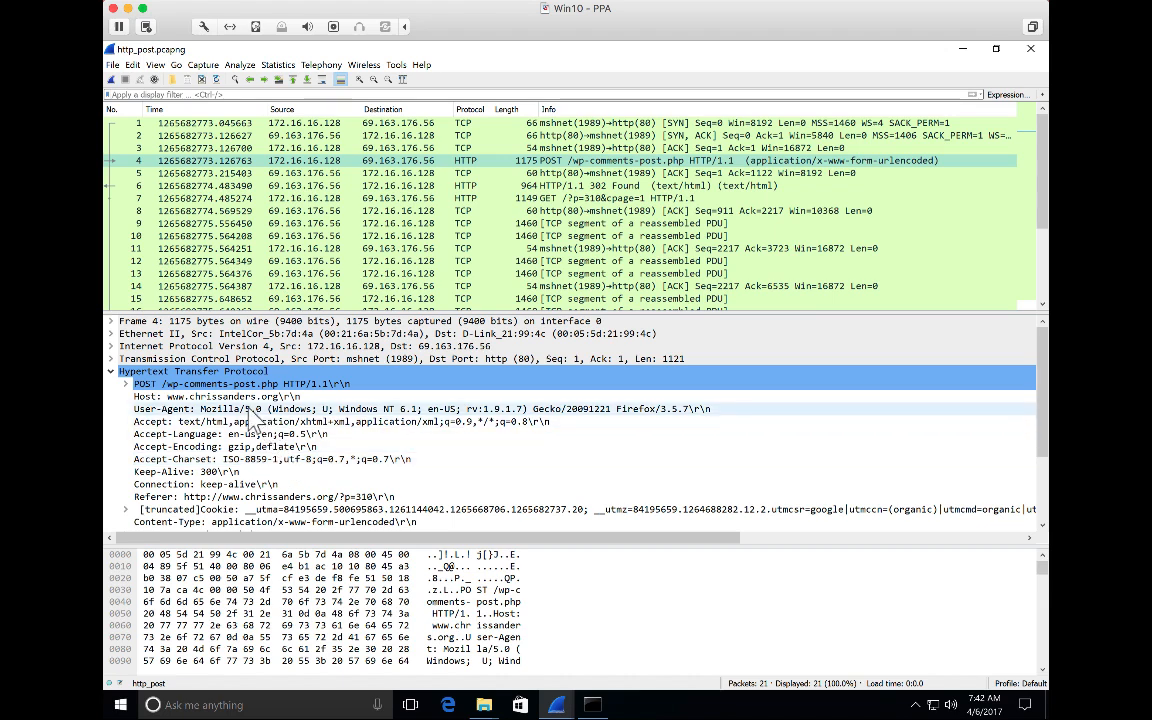
# Step: Examine packet 4's Host, User-Agent, Referer and Content-Type headers and the blank line that ends the headers
pyautogui.click(234, 398)
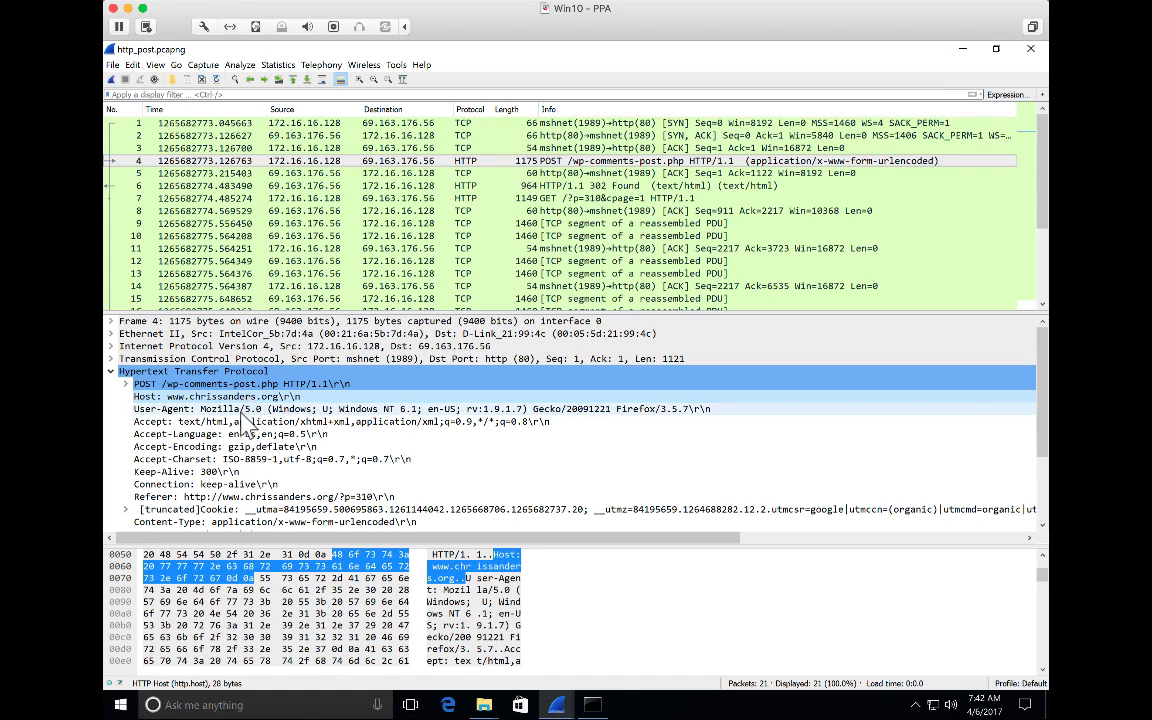
pyautogui.click(241, 410)
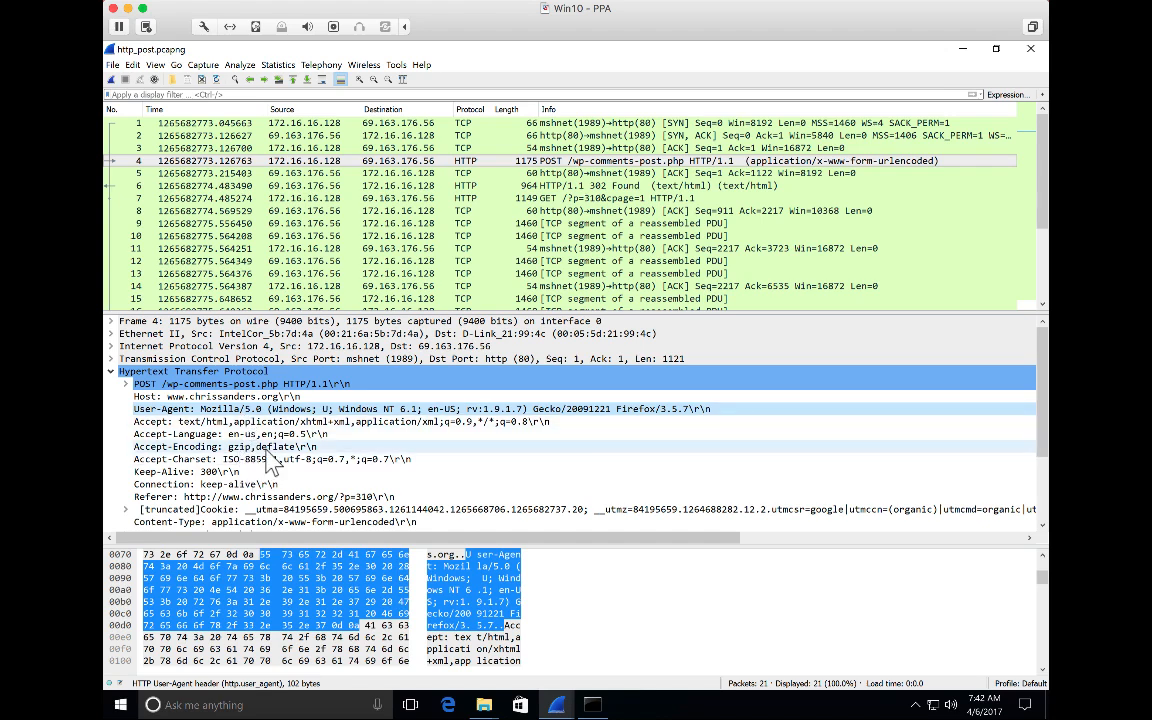
pyautogui.click(262, 497)
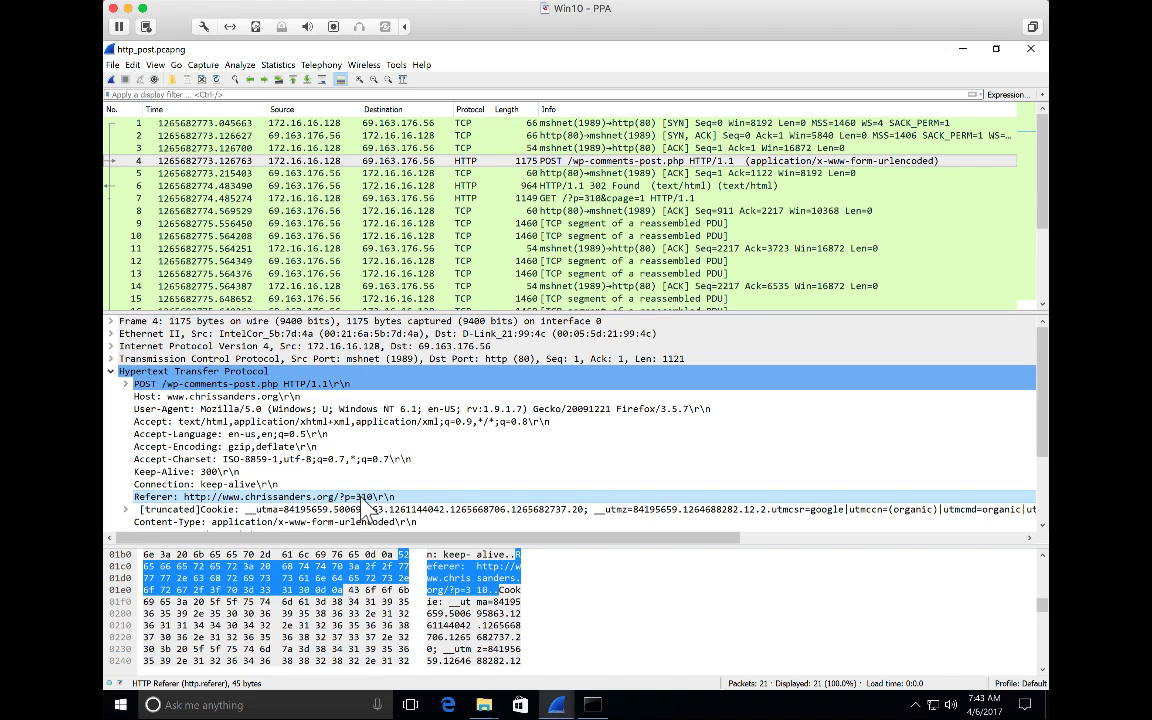
pyautogui.scroll(-1, 352, 507)
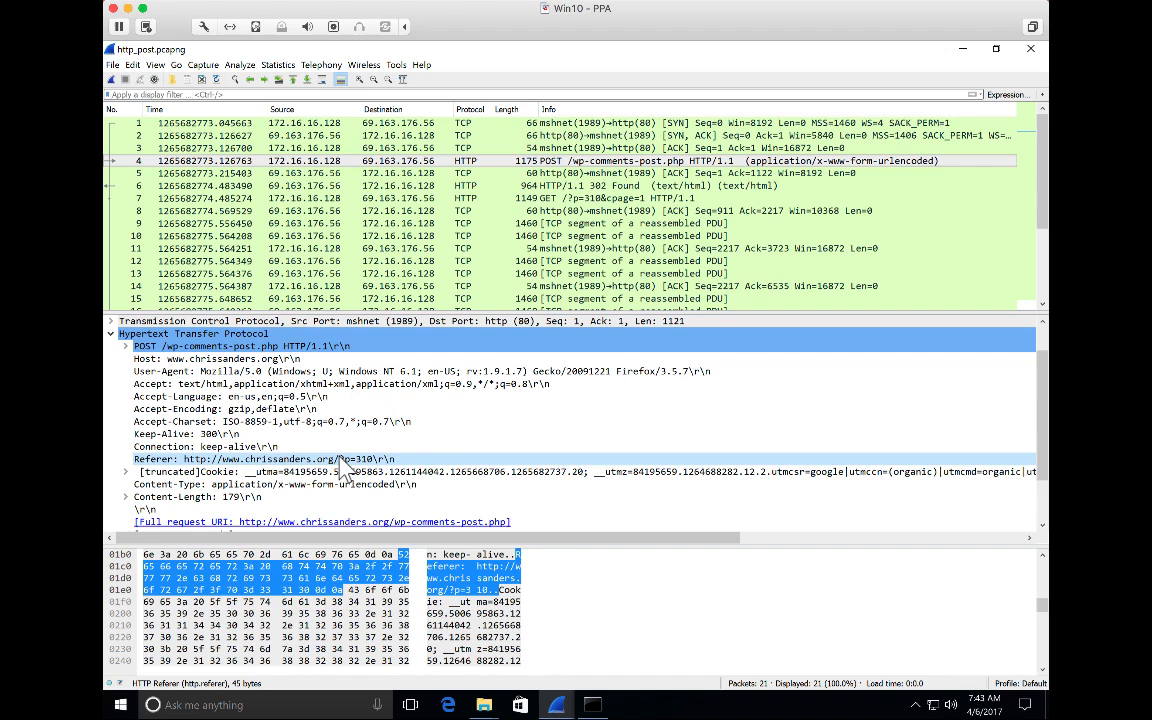
pyautogui.scroll(-1, 340, 468)
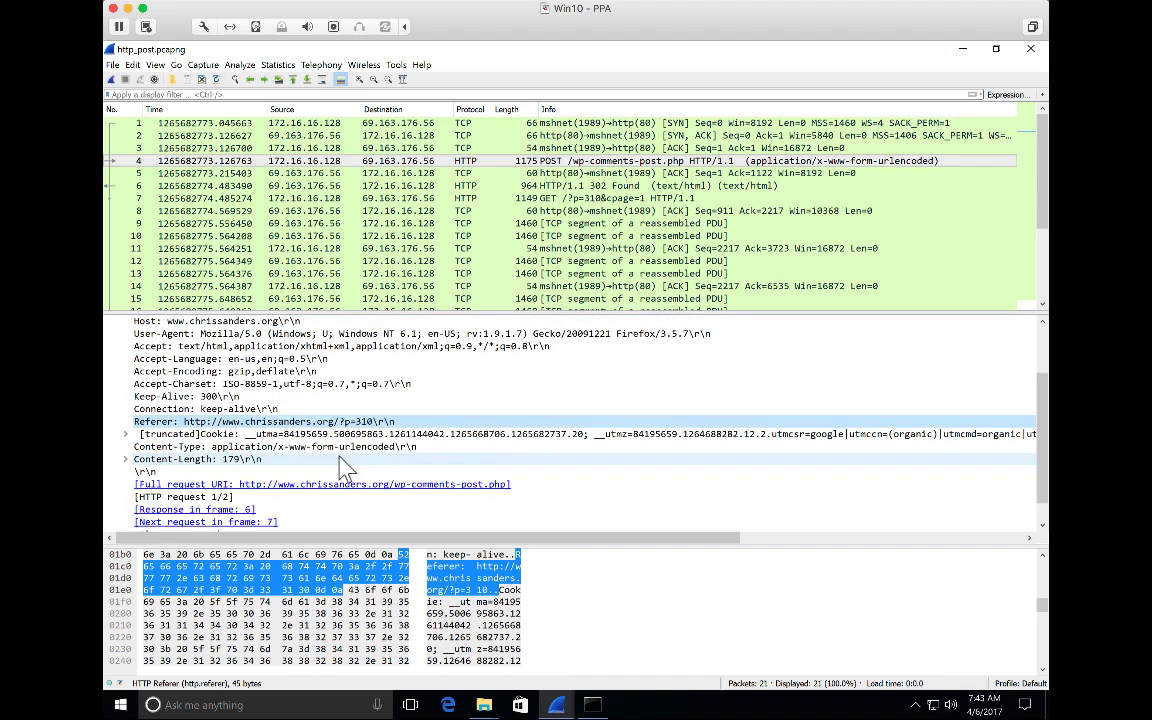
pyautogui.click(330, 447)
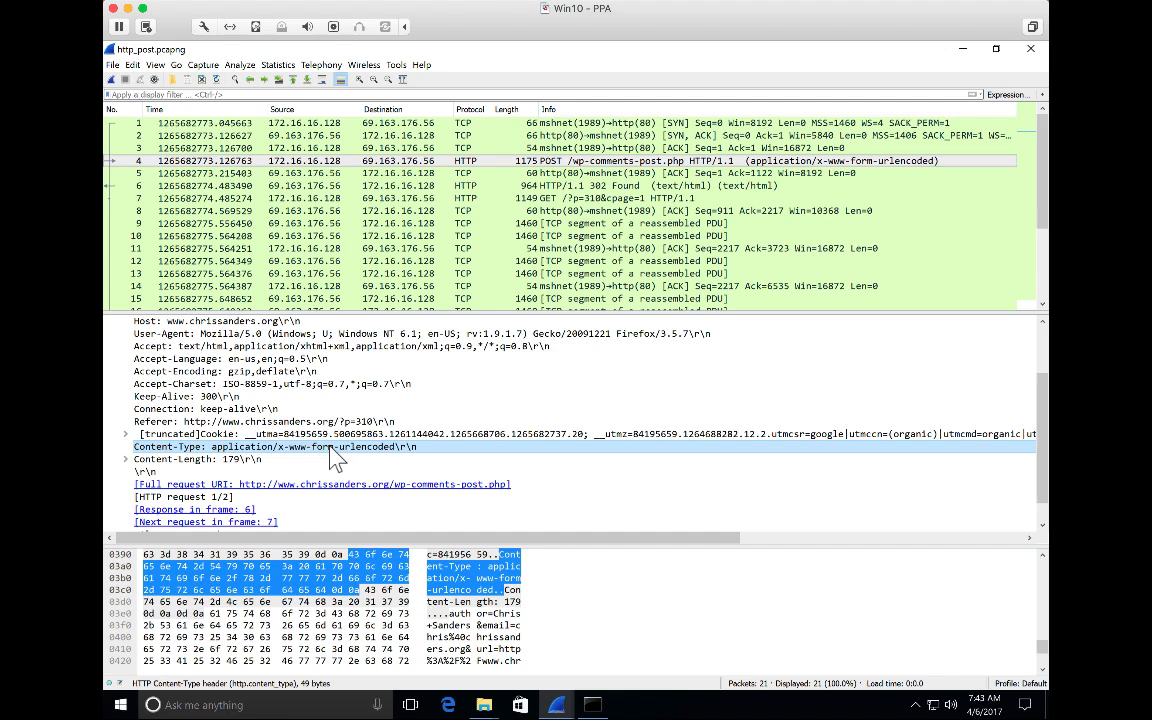
pyautogui.click(206, 472)
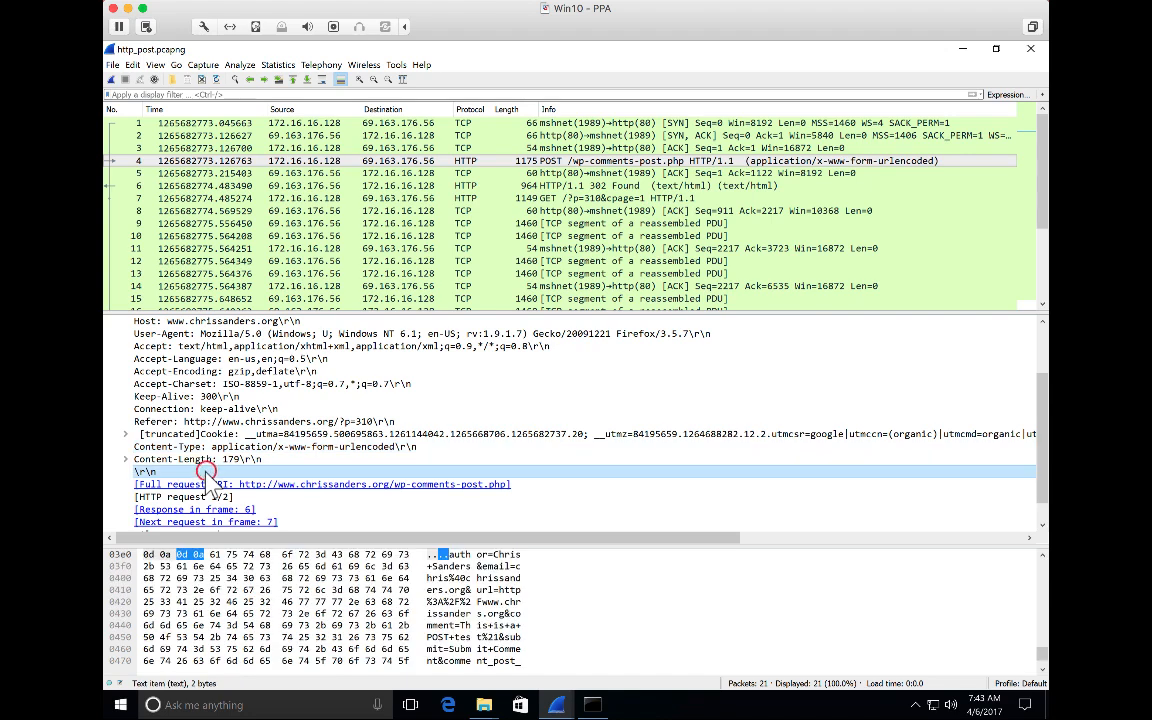
# Step: Inspect the HTML Form URL Encoded data of the POST request and examine the submitted comment value in the bytes
pyautogui.scroll(-1, 207, 476)
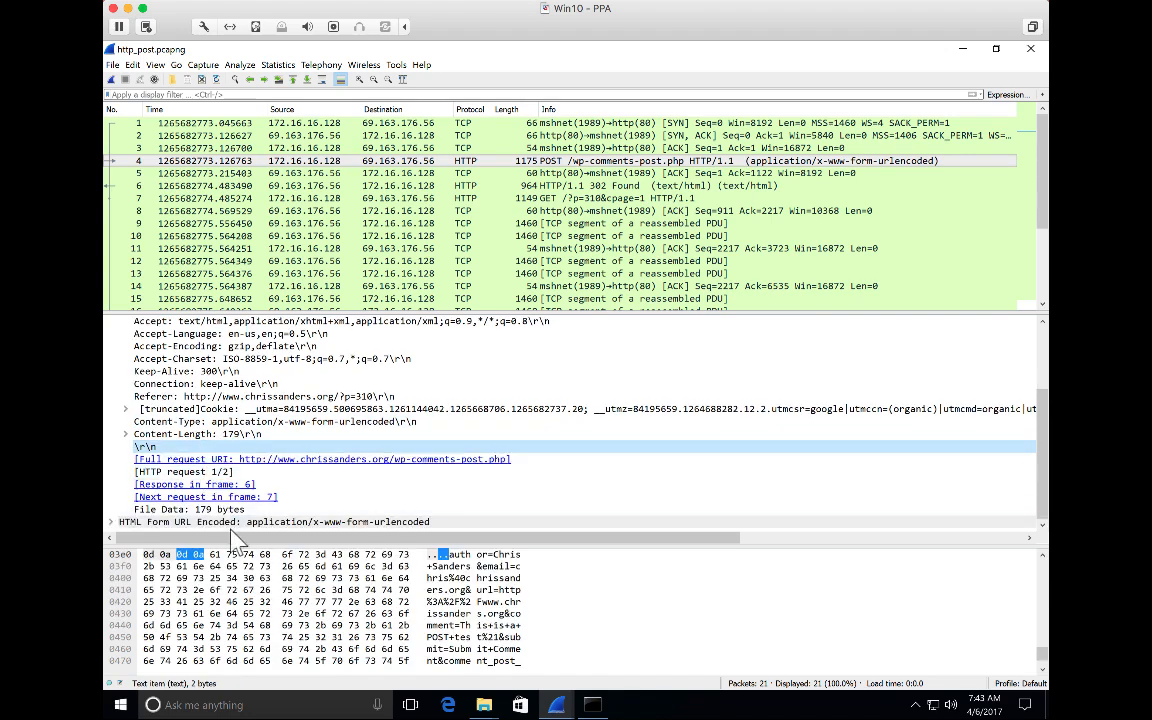
pyautogui.click(232, 522)
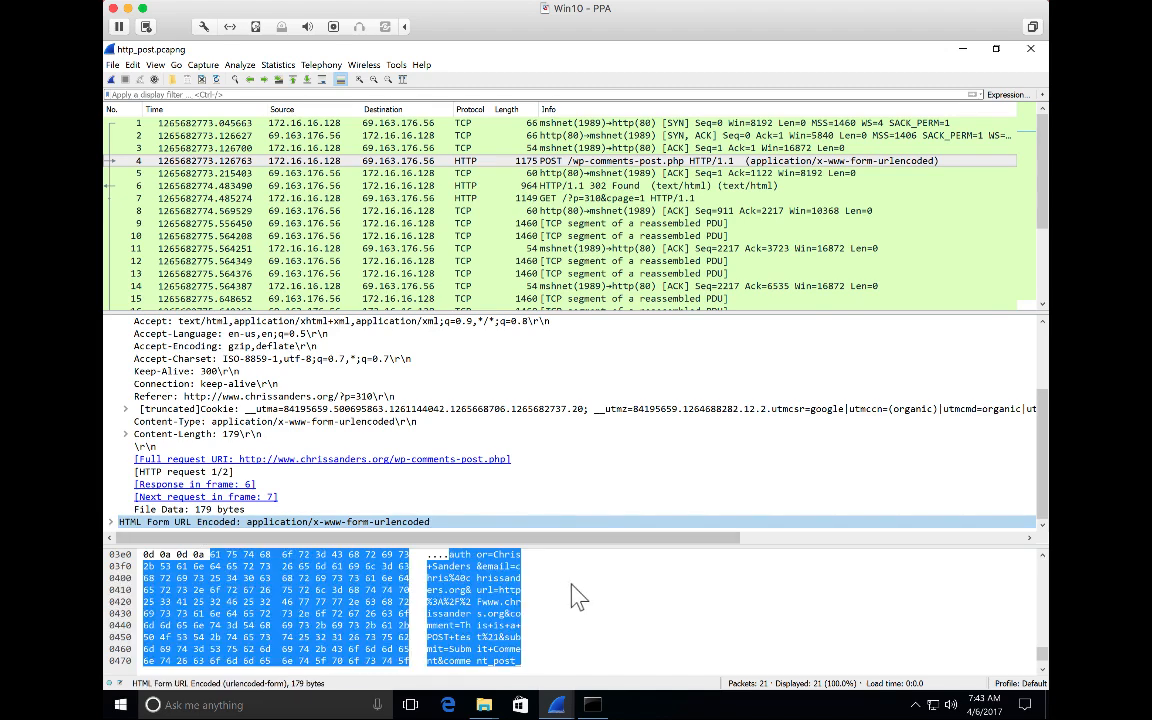
pyautogui.click(511, 566)
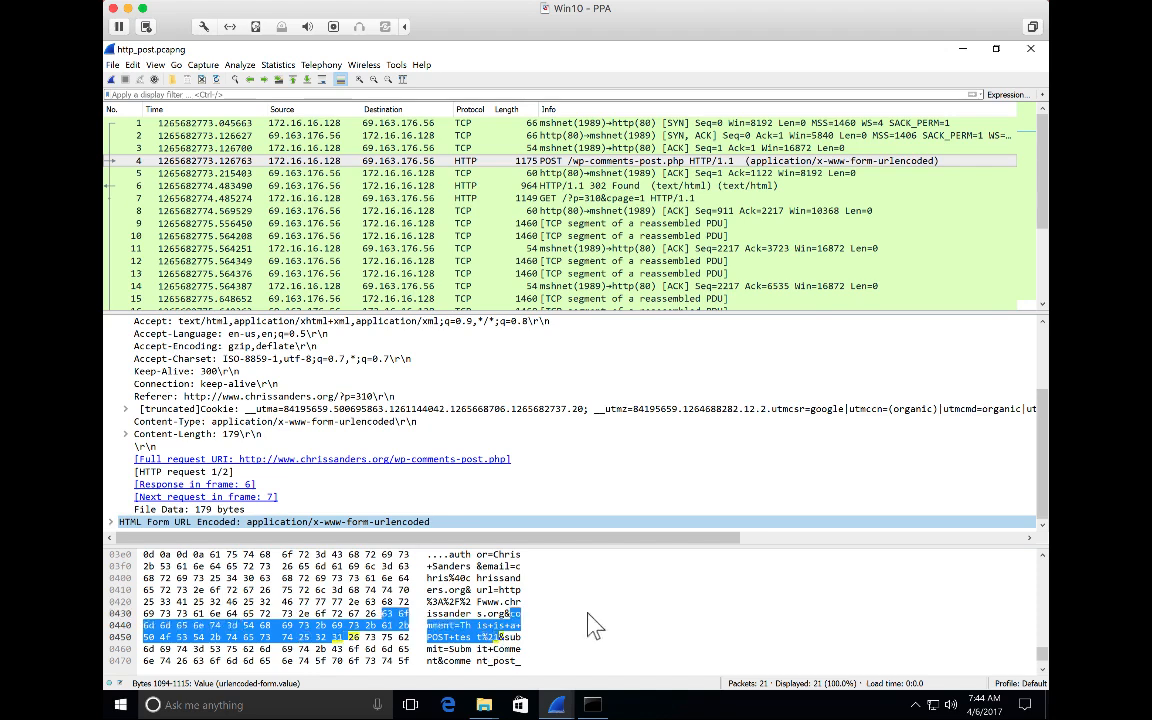
# Step: Look at the acknowledgement in packet 5, and expand the Hypertext Transfer Protocol details of the 302 Found response in packet 6
pyautogui.click(648, 175)
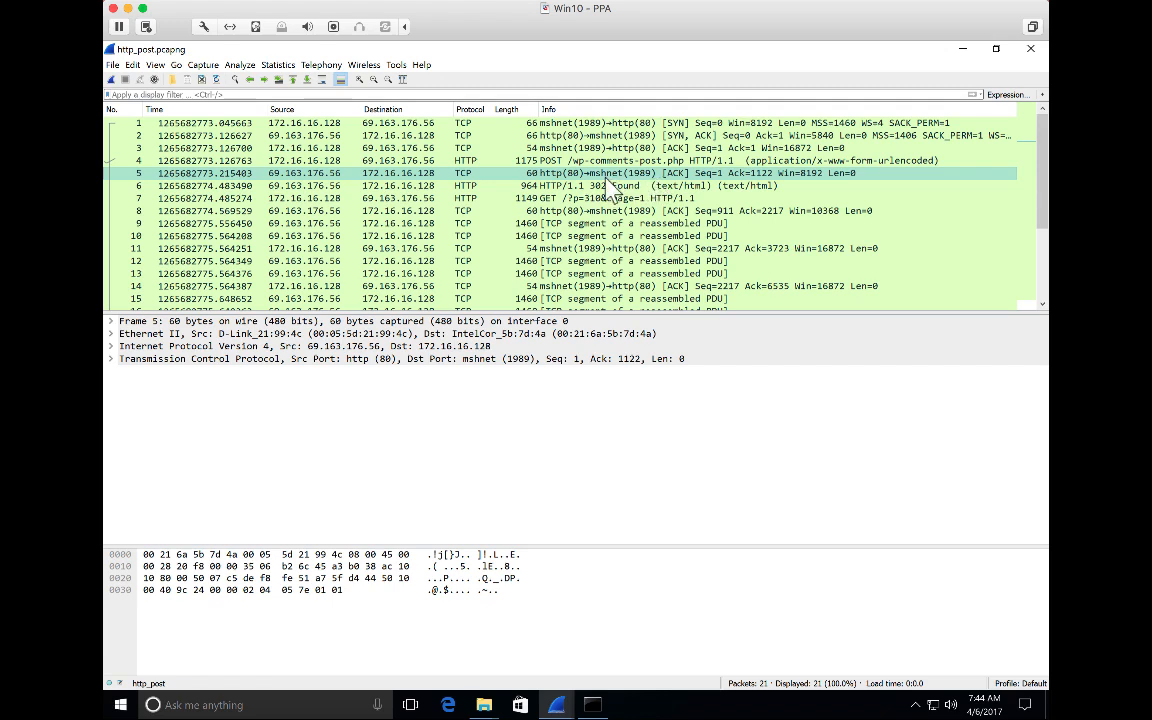
pyautogui.click(605, 186)
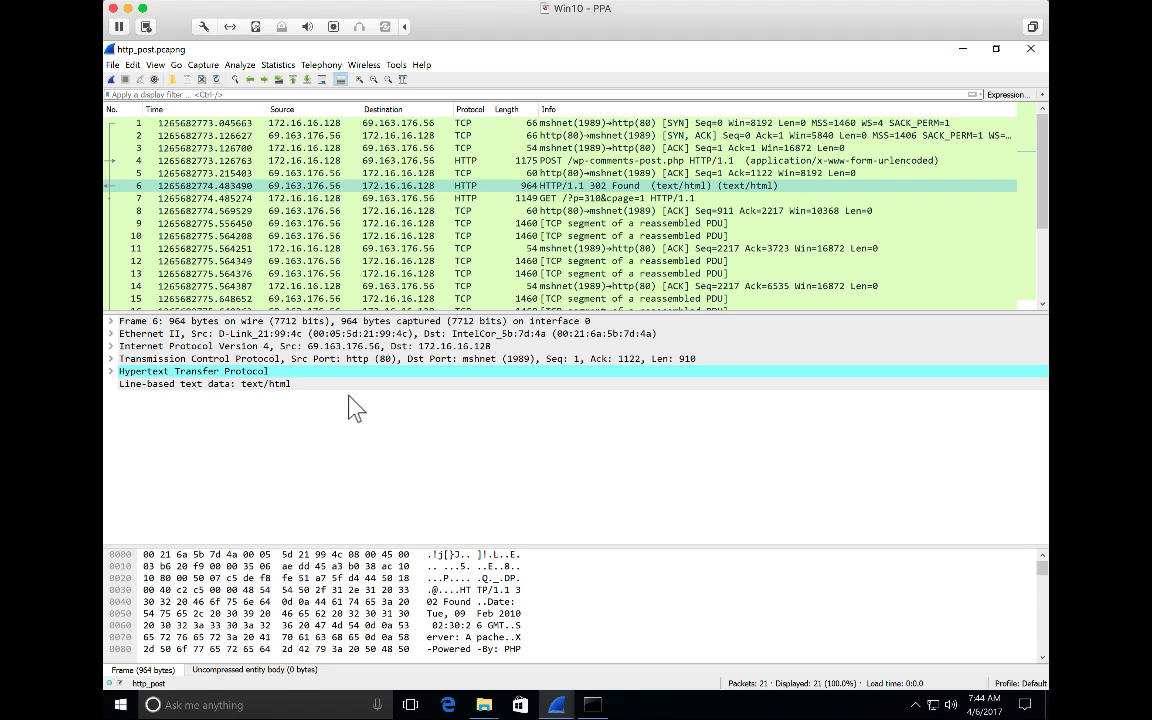
pyautogui.click(112, 371)
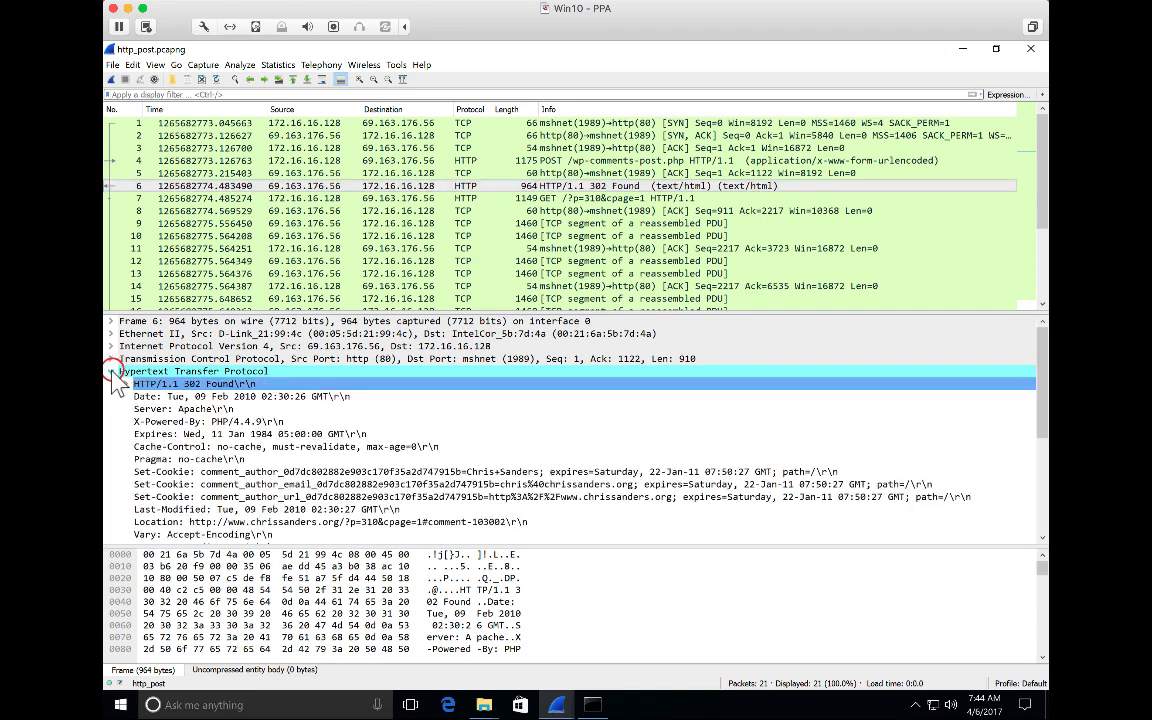
# Step: Examine packet 6's status line and Location header, and read through its Set-Cookie, encoding, length and content type headers
pyautogui.click(188, 386)
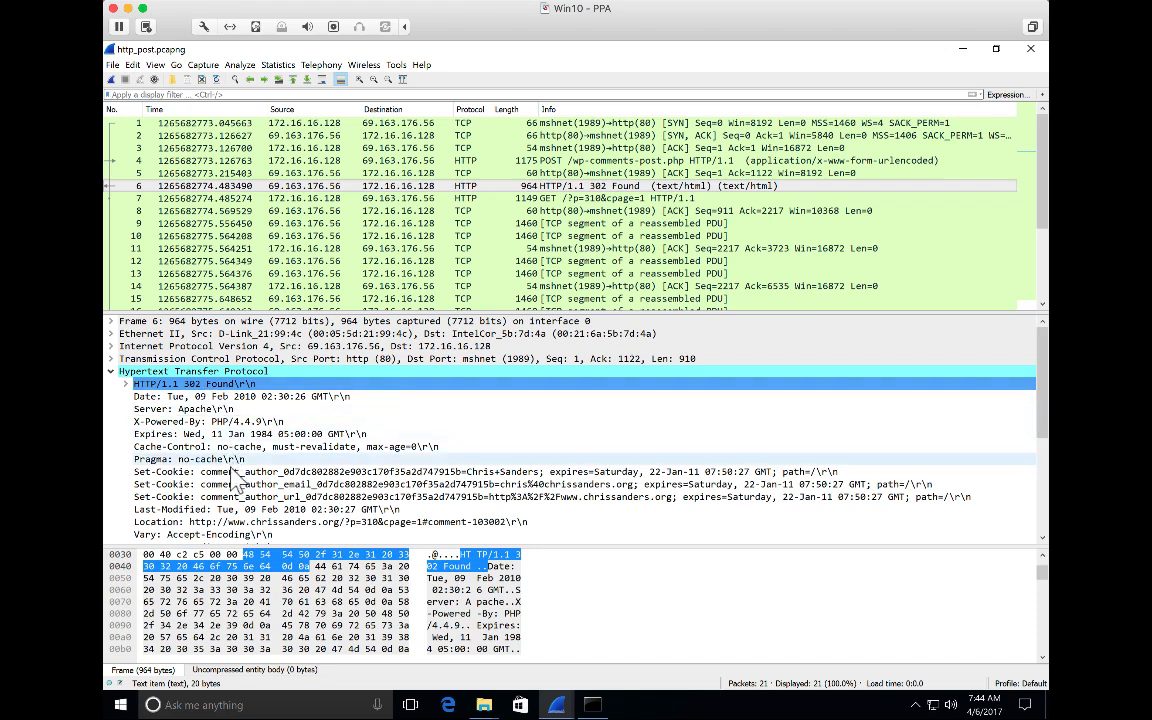
pyautogui.click(237, 524)
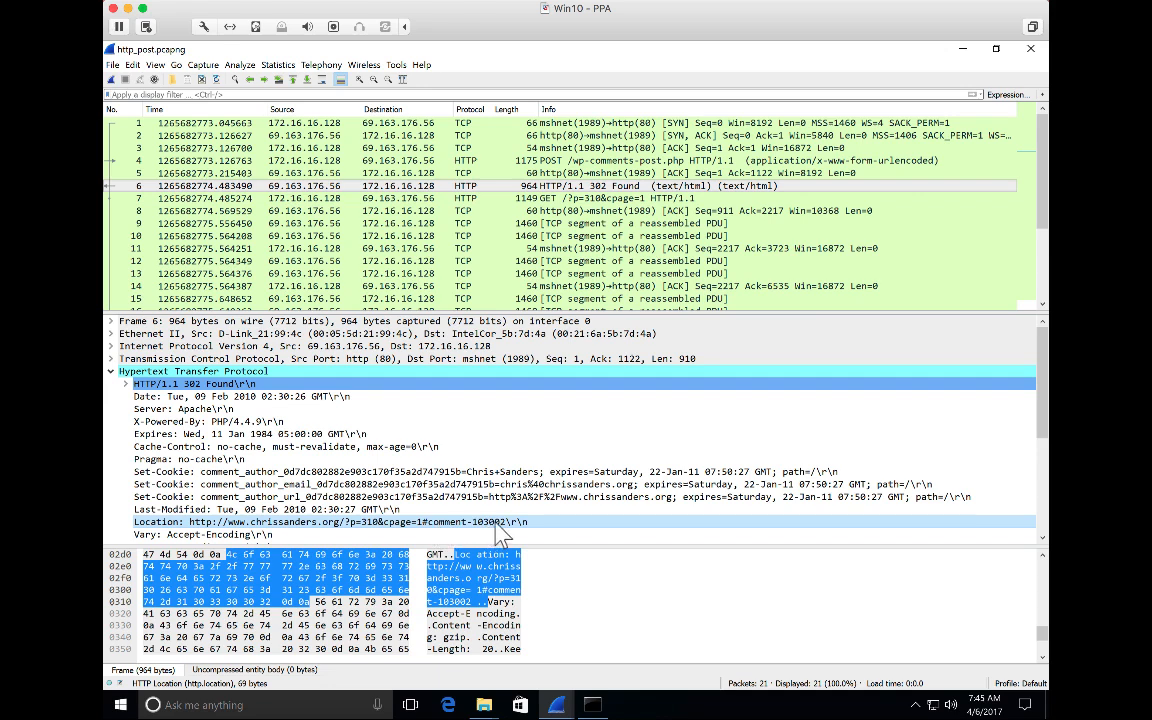
pyautogui.scroll(-1, 503, 535)
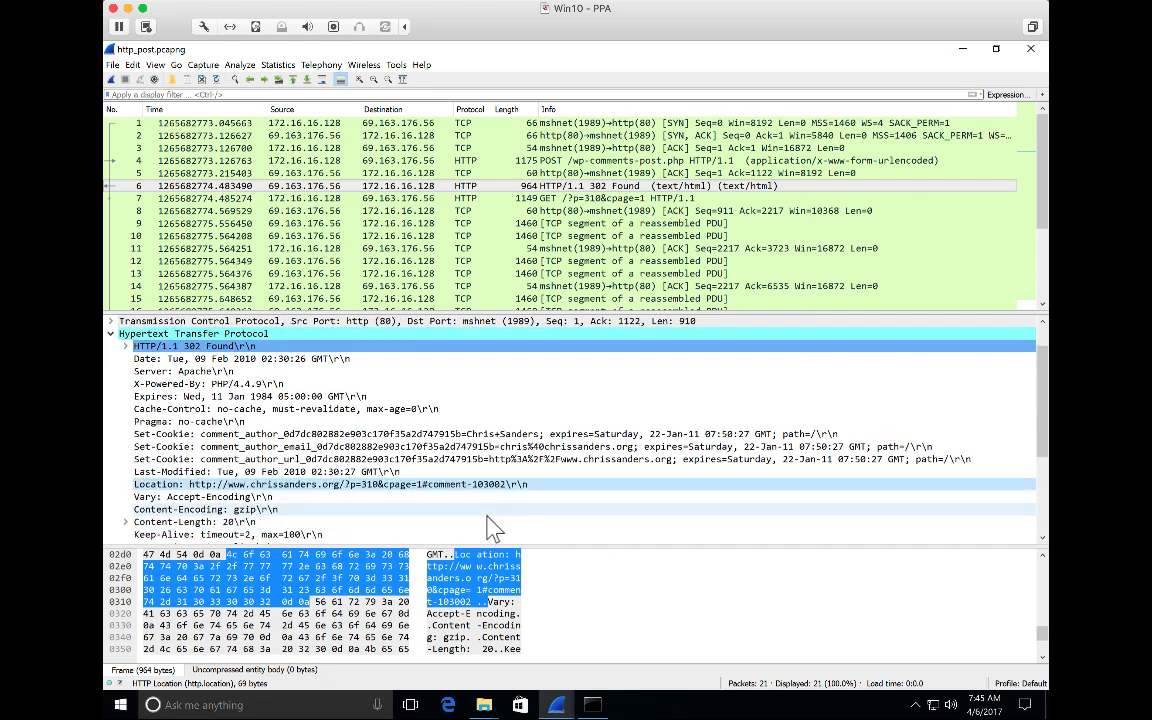
pyautogui.scroll(-1, 486, 525)
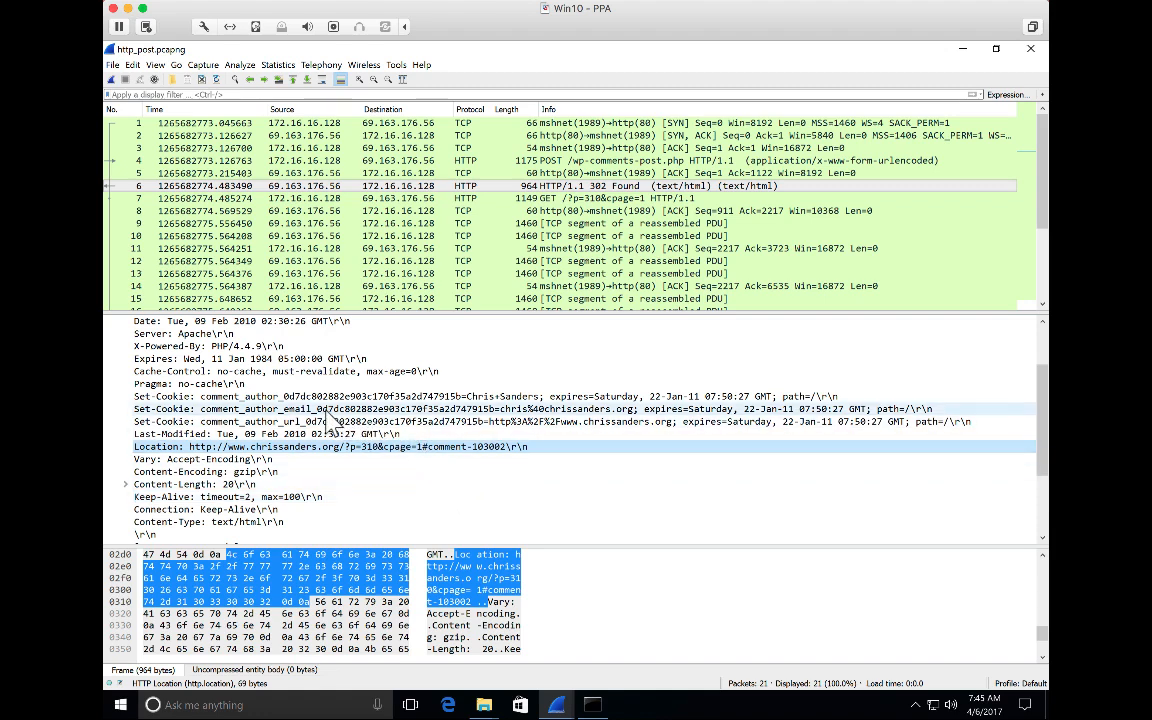
pyautogui.scroll(-1, 330, 418)
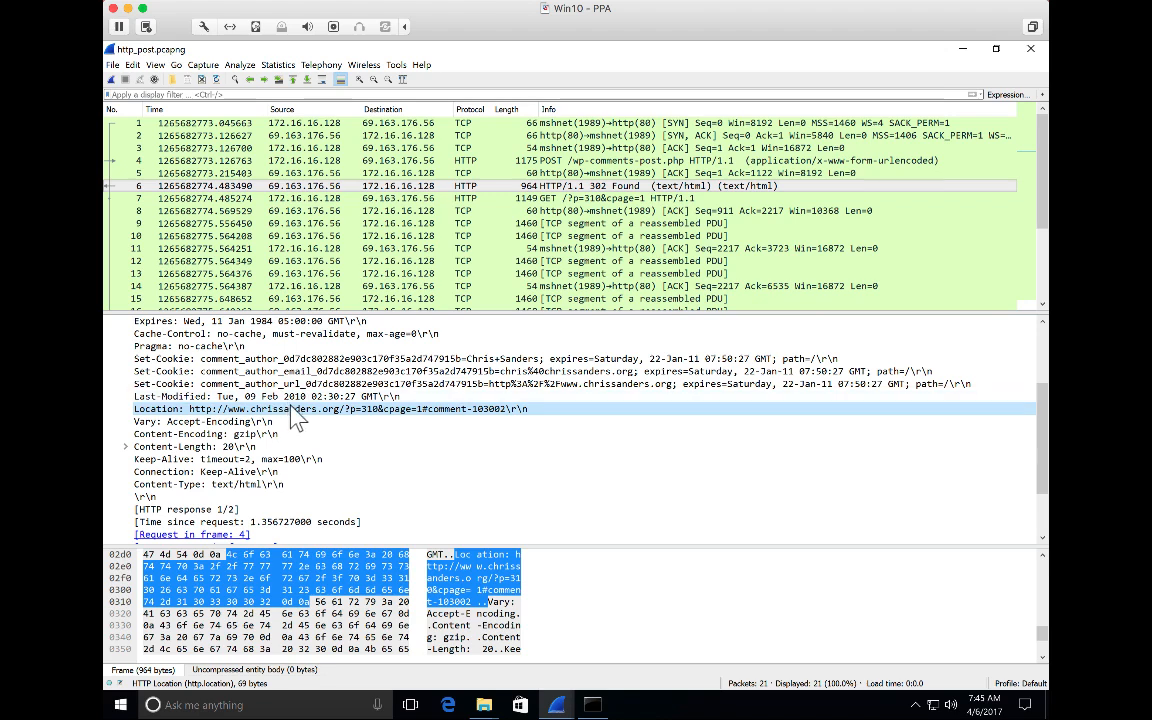
# Step: Examine the GET request in packet 7, reading its request URI, Host, Accept and Referer headers
pyautogui.scroll(3, 322, 422)
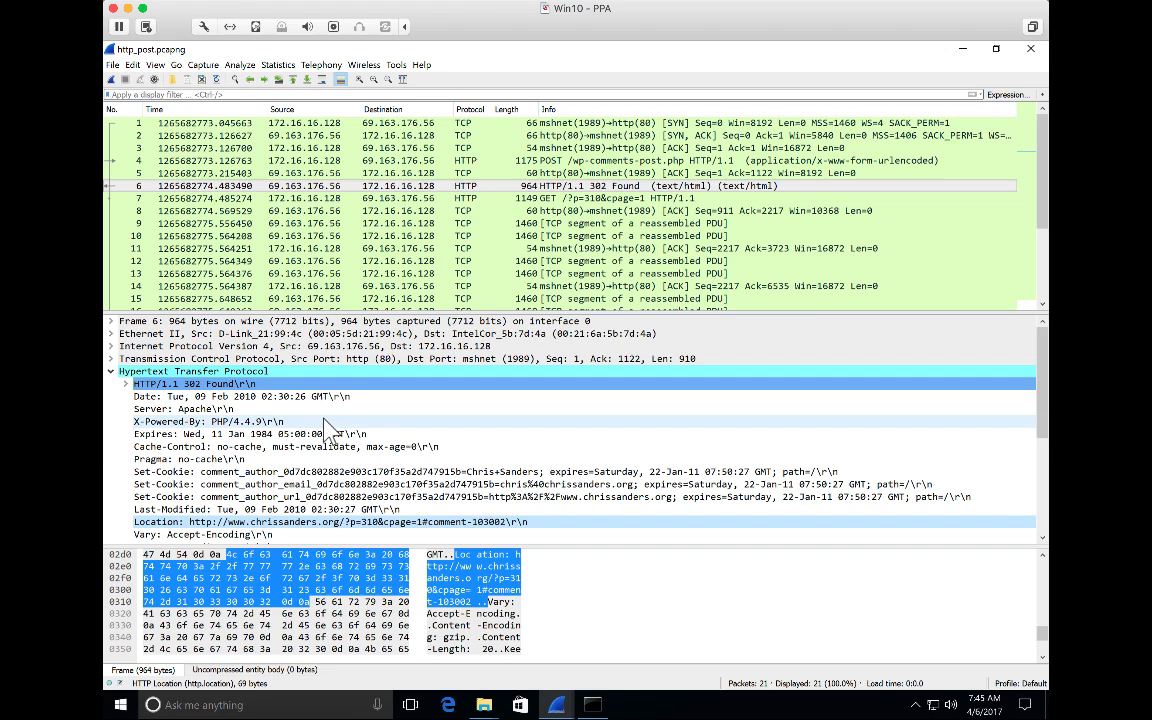
pyautogui.click(549, 200)
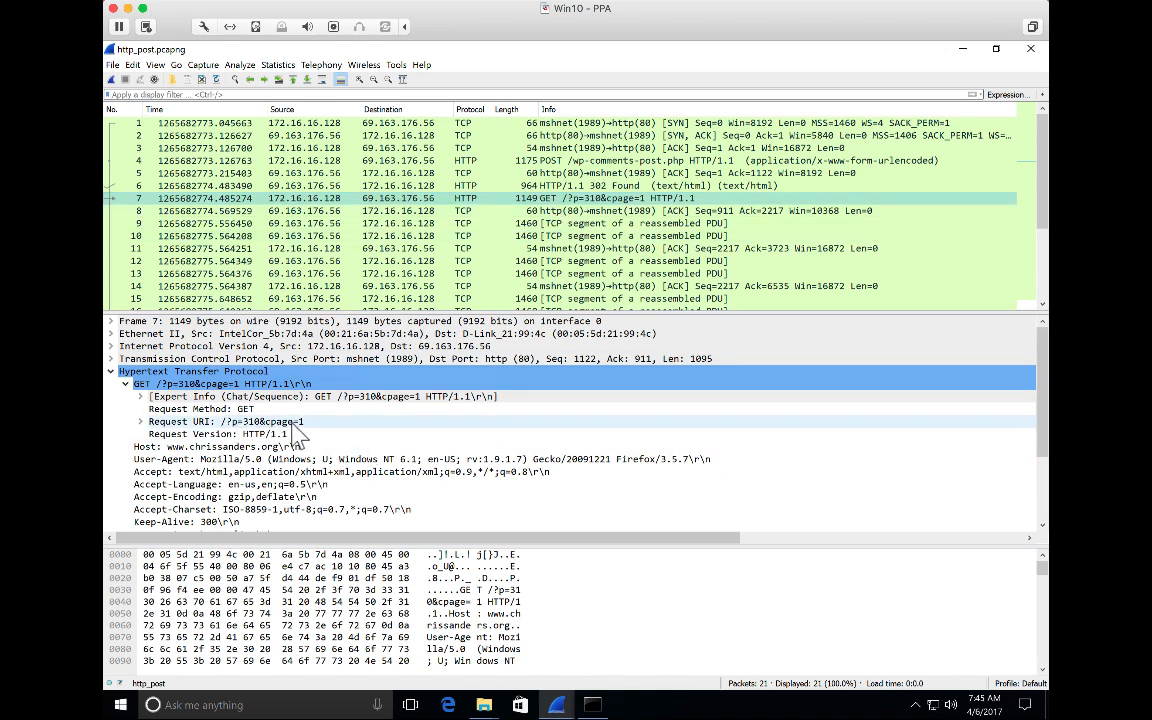
pyautogui.scroll(-2, 297, 432)
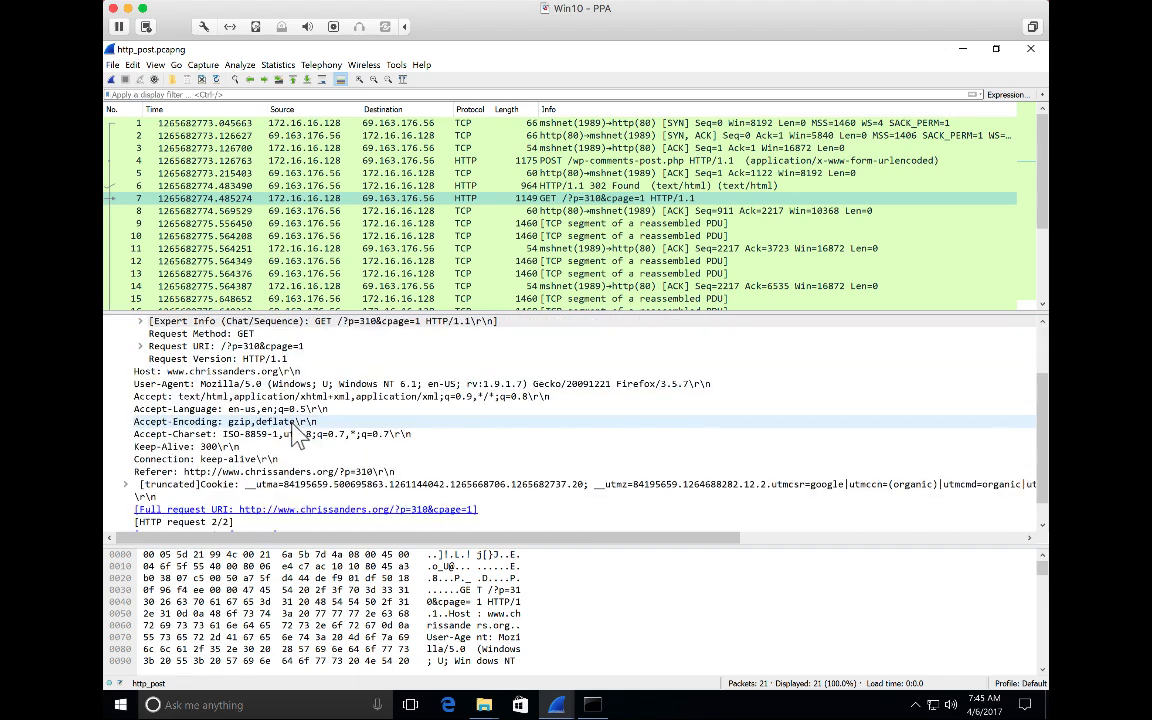
# Step: Walk through the packets from the acknowledgement in packet 8, past the reassembled TCP segments, to the HTTP 200 OK response in packet 18
pyautogui.click(570, 212)
pyautogui.press('Down')
pyautogui.press('Down')
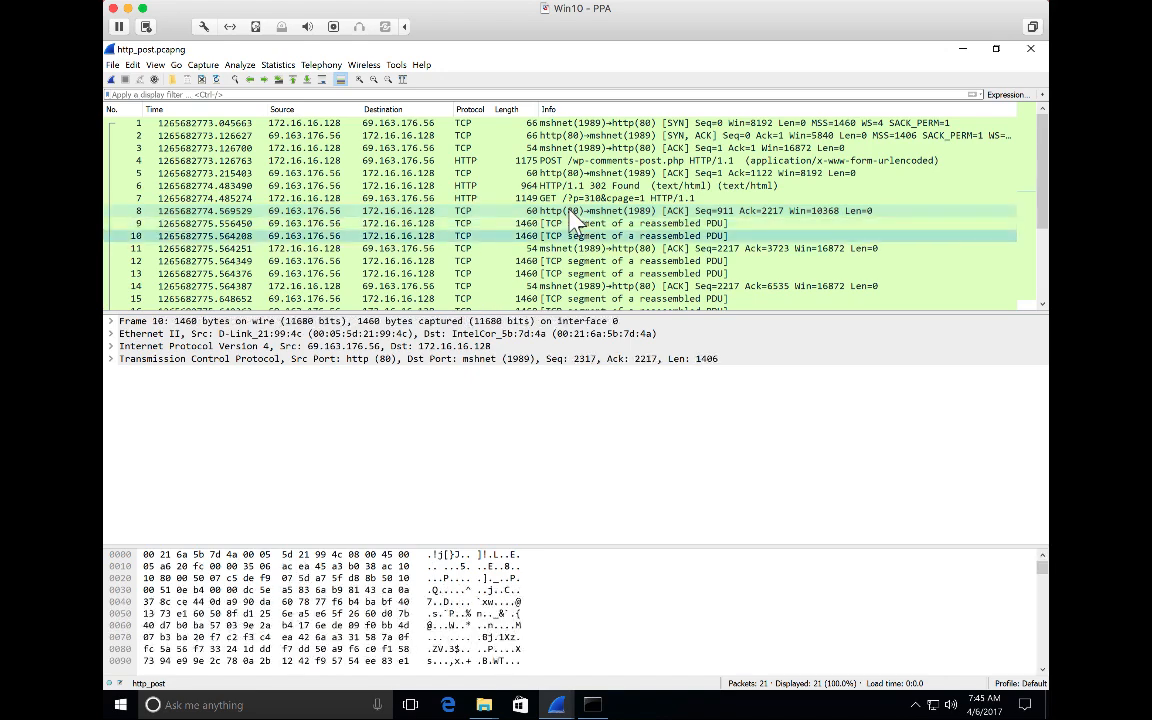
pyautogui.press('Down')
pyautogui.press('Down')
pyautogui.press('Down')
pyautogui.press('Down')
pyautogui.press('Down')
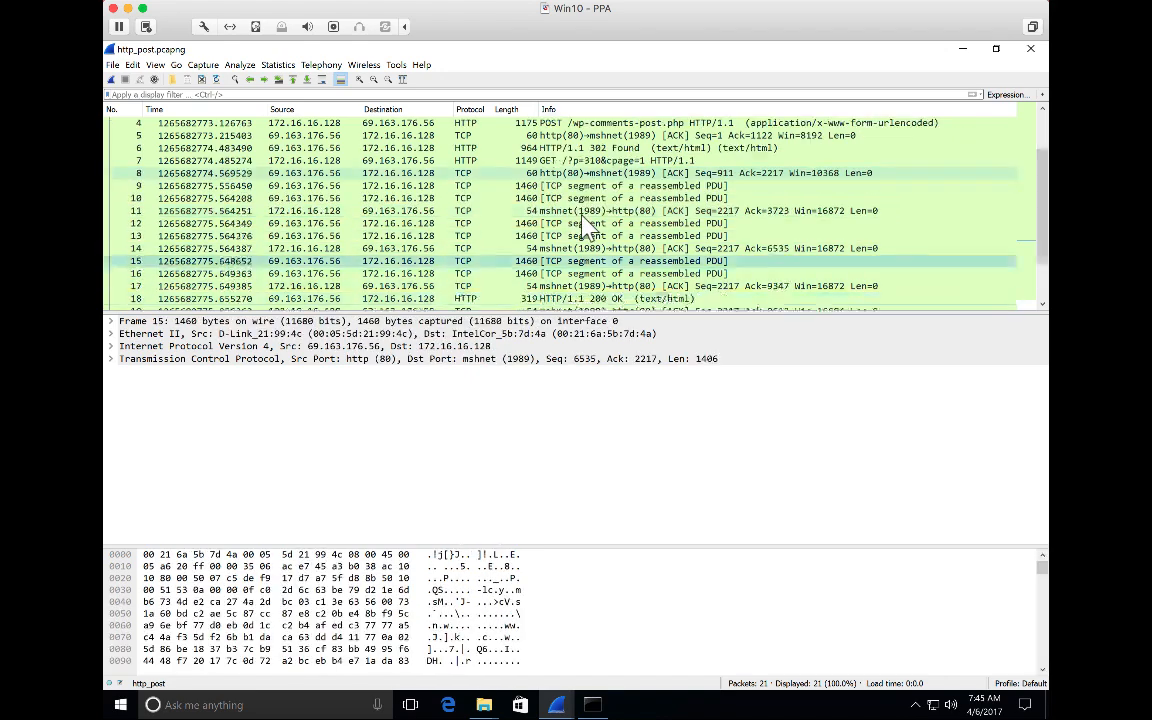
pyautogui.scroll(-1, 588, 228)
pyautogui.press('Down')
pyautogui.press('Down')
pyautogui.press('Down')
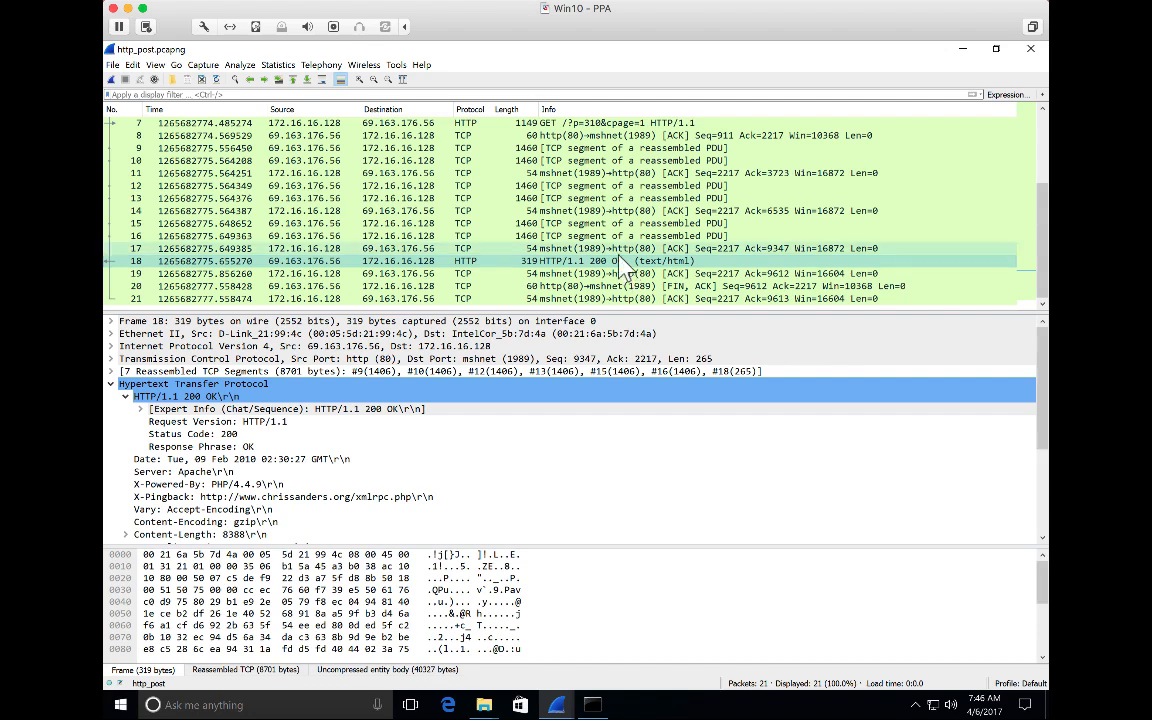
# Step: Go back to the POST request for /wp-comments-post.php in packet 4 and view its HTTP details
pyautogui.scroll(2, 625, 265)
pyautogui.click(617, 162)
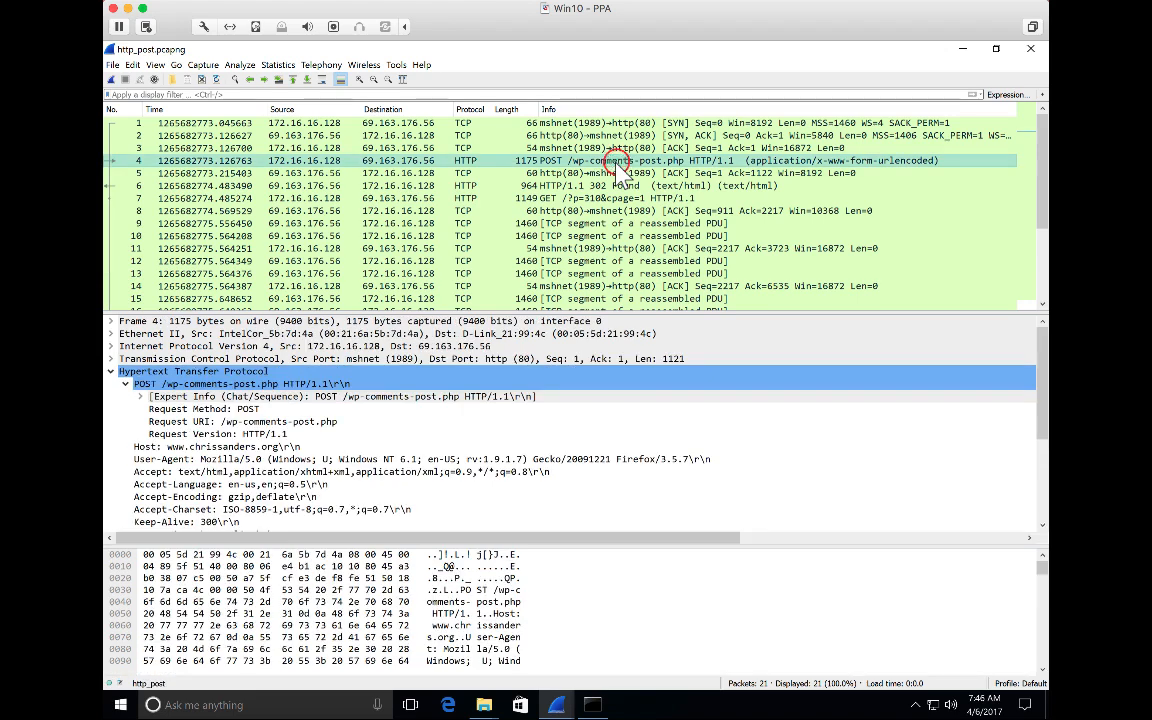